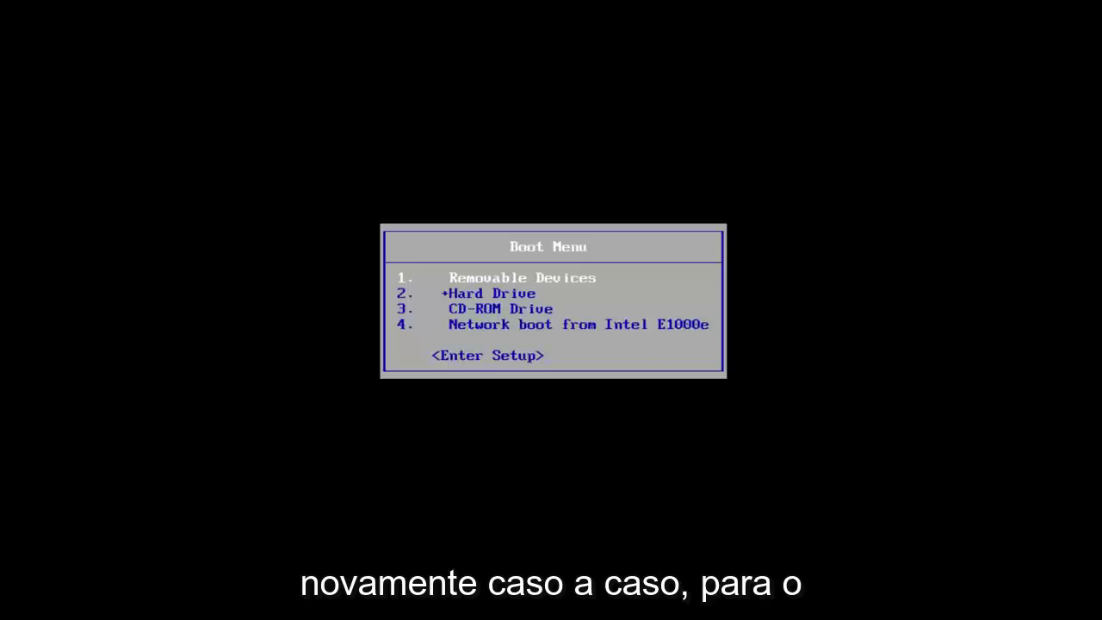
Step: Boot the computer from the CD-ROM drive with the Windows installation media
key("Down")
key("Down")
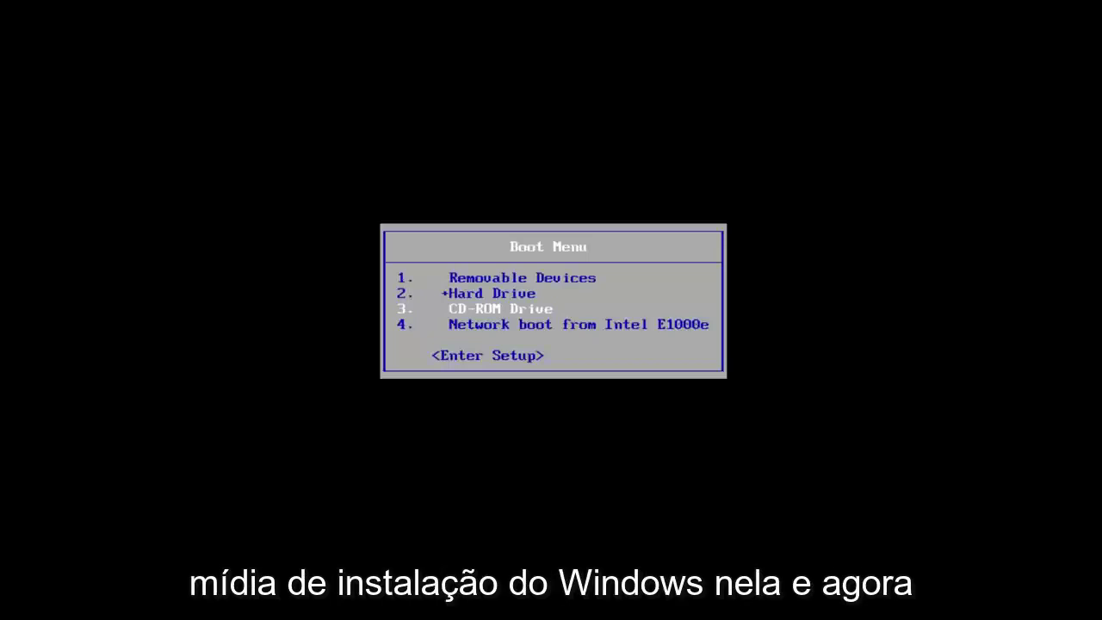
key("Return")
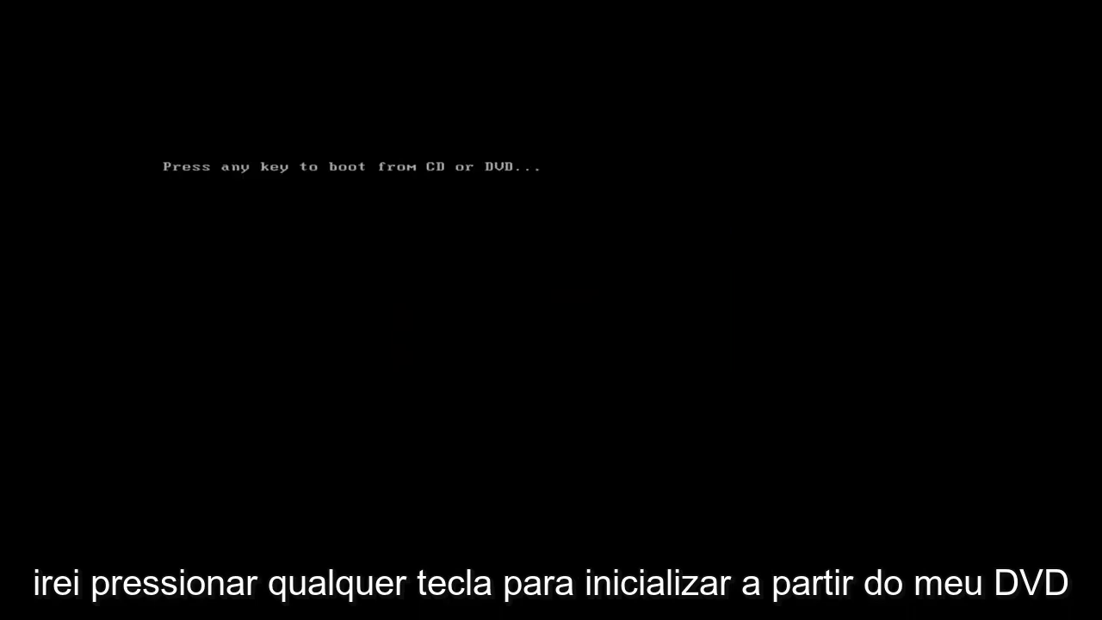
key("Return")
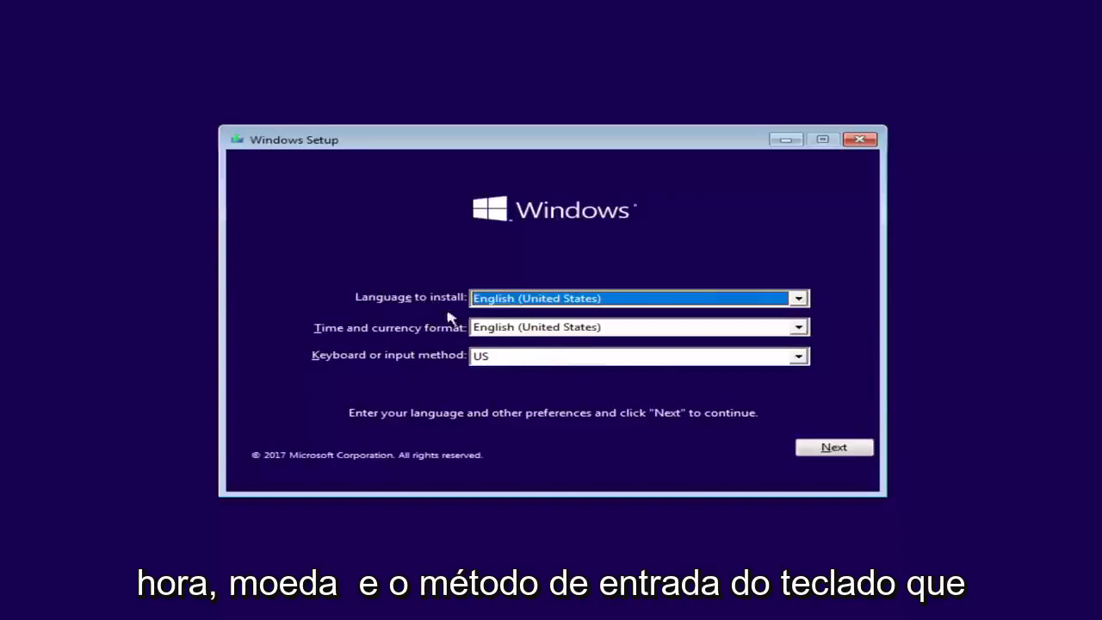
Step: Accept the default language settings and open the Command Prompt through the computer repair and troubleshooting options
left_click(831, 449)
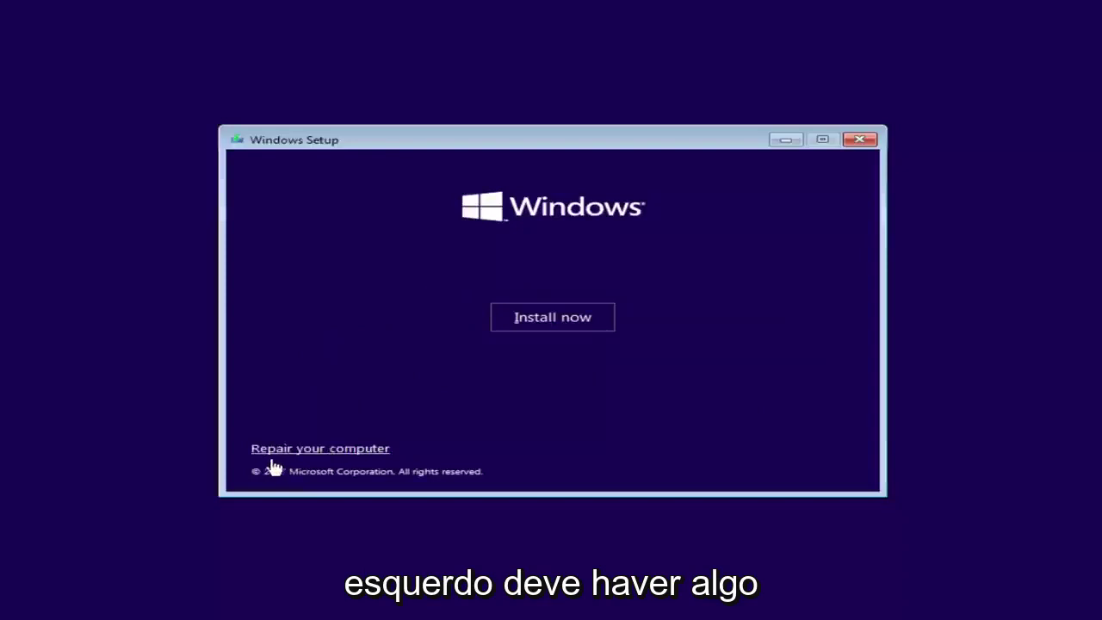
left_click(337, 450)
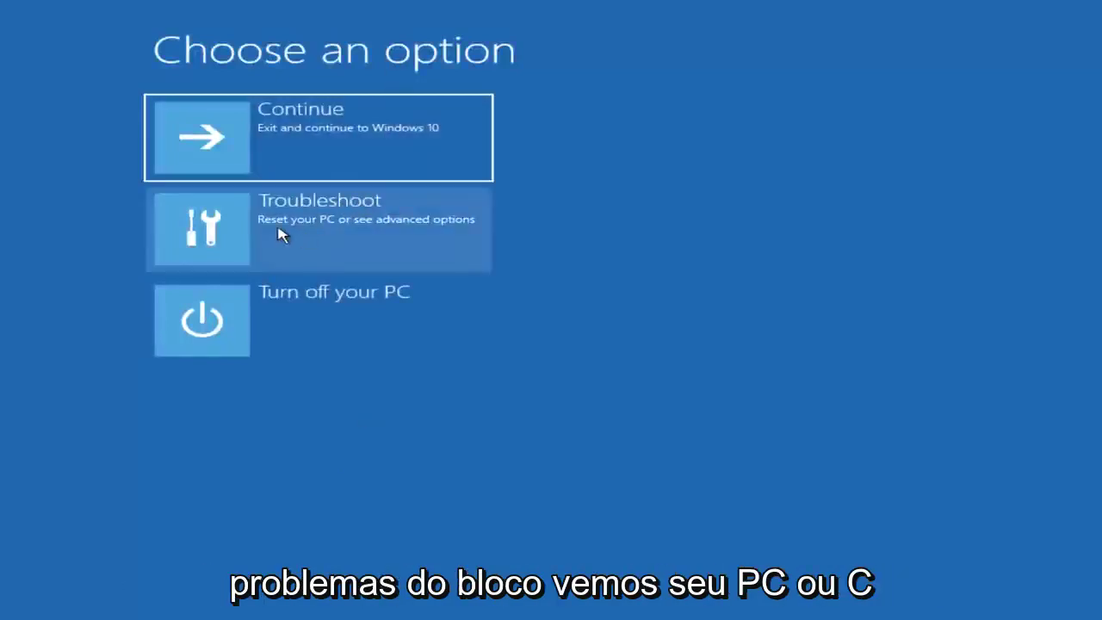
left_click(325, 228)
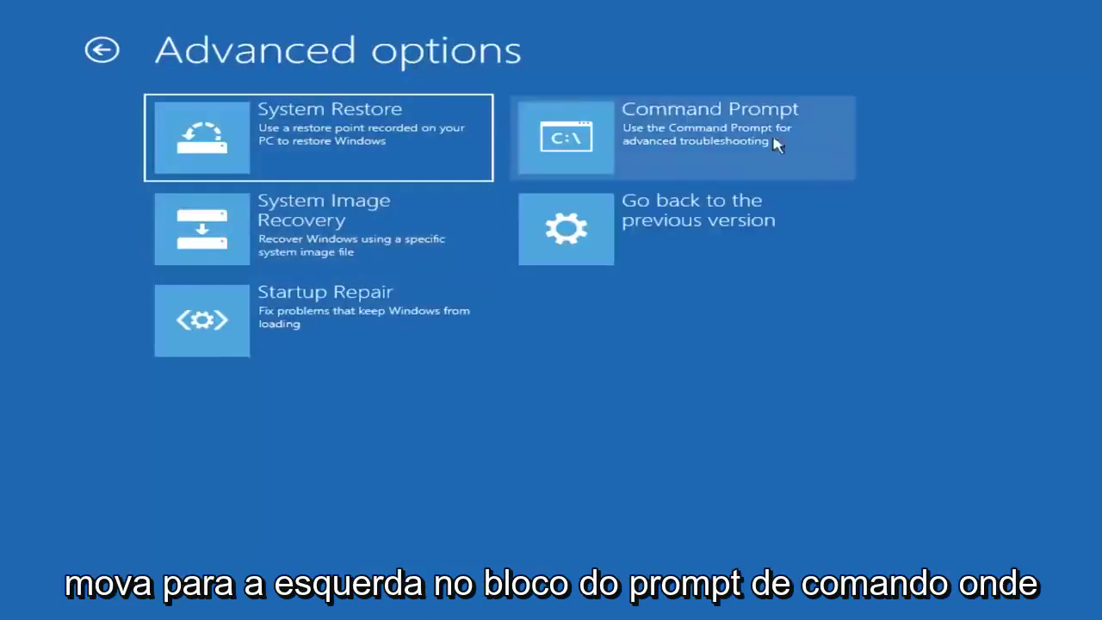
left_click(644, 143)
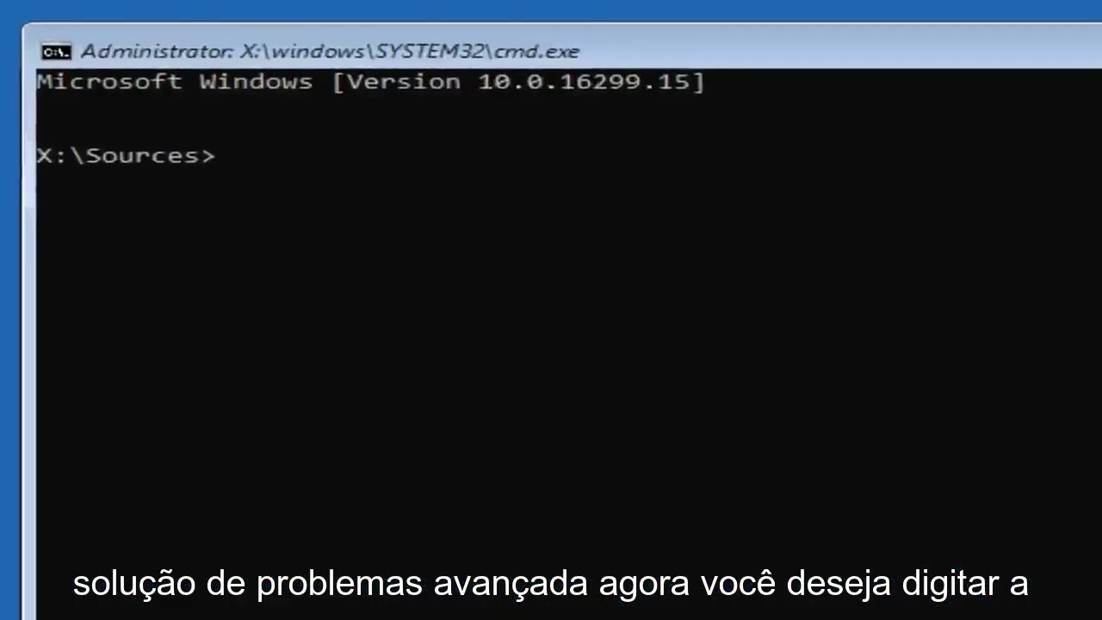
Step: Start the diskpart utility and list the available disks with list disk
type("diskpart")
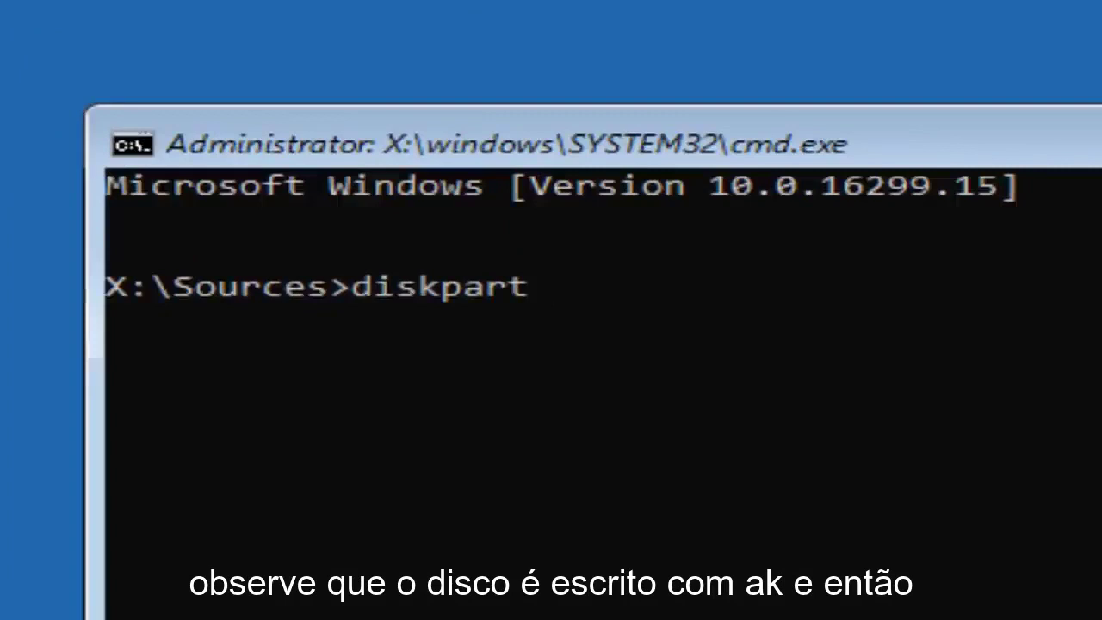
key("Return")
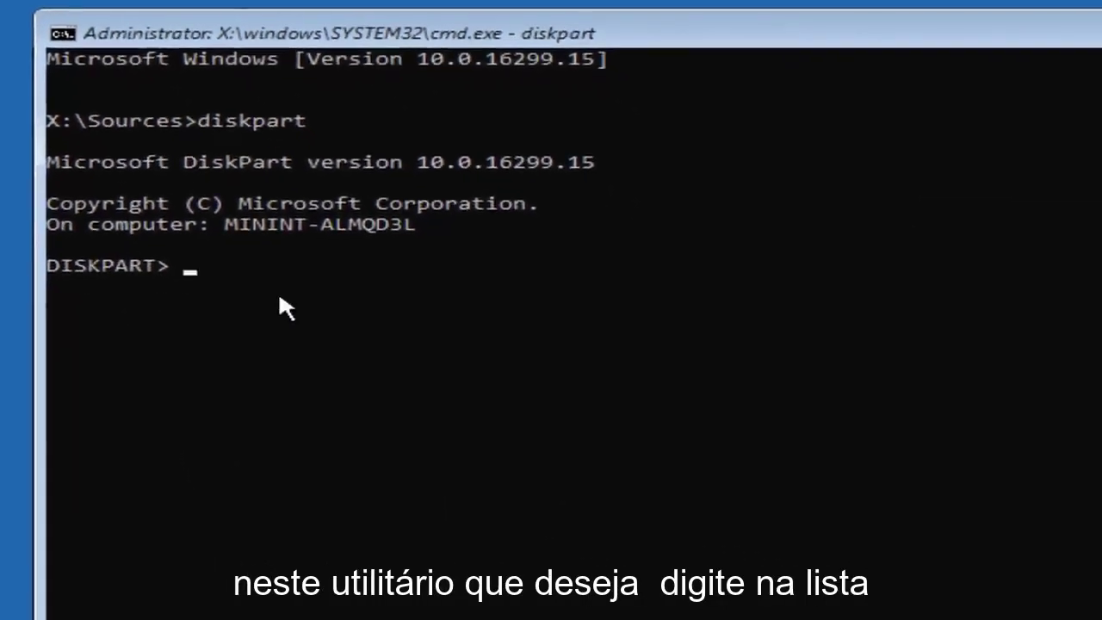
type("list")
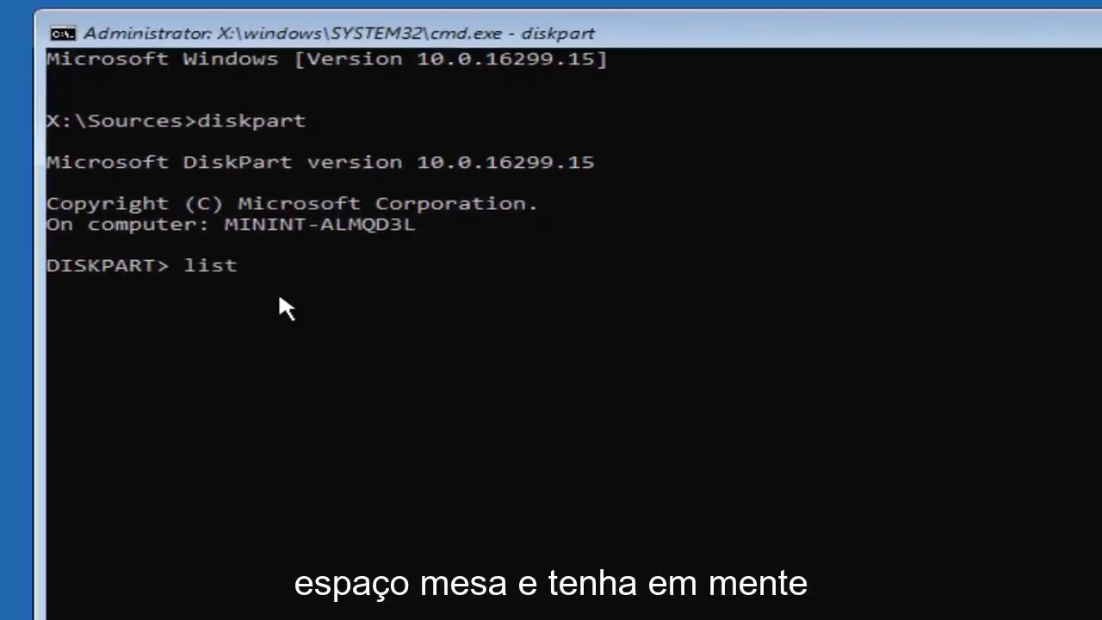
type(" disk")
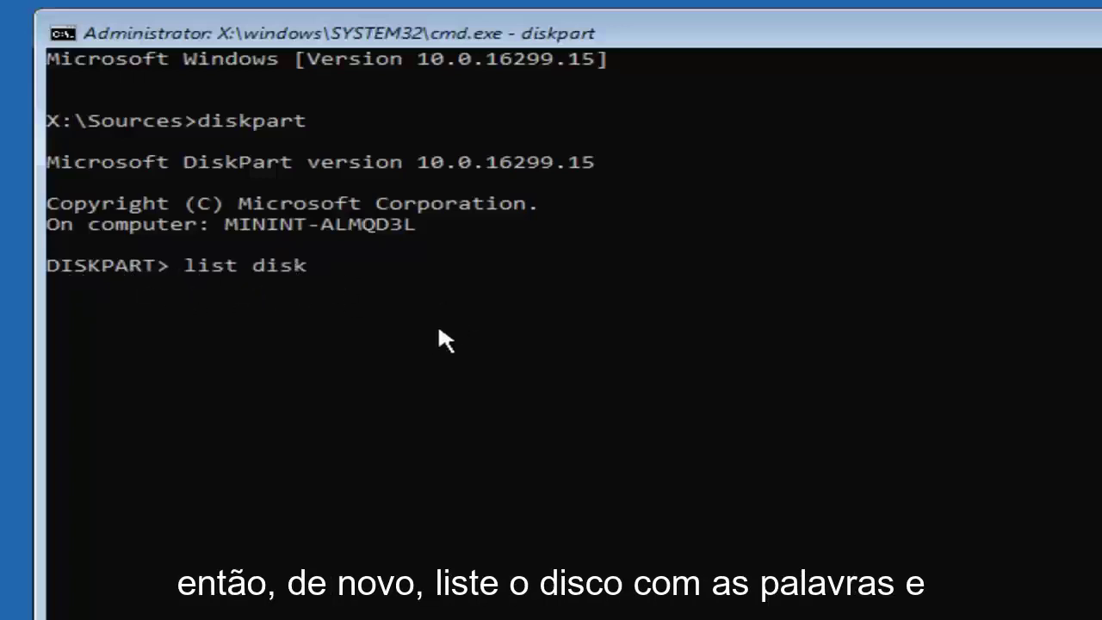
key("Return")
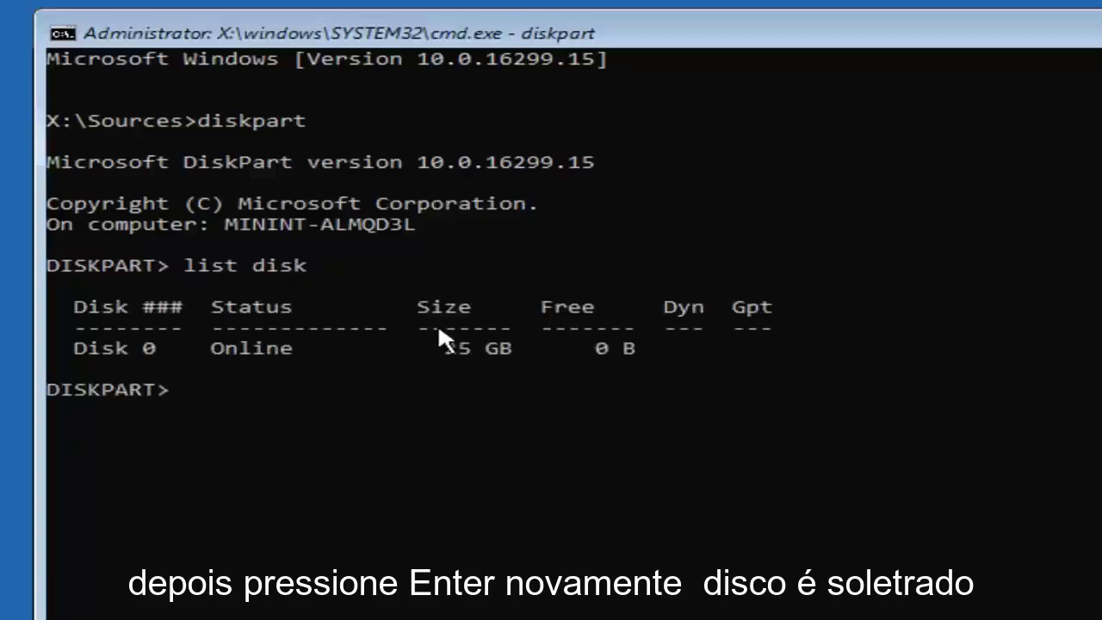
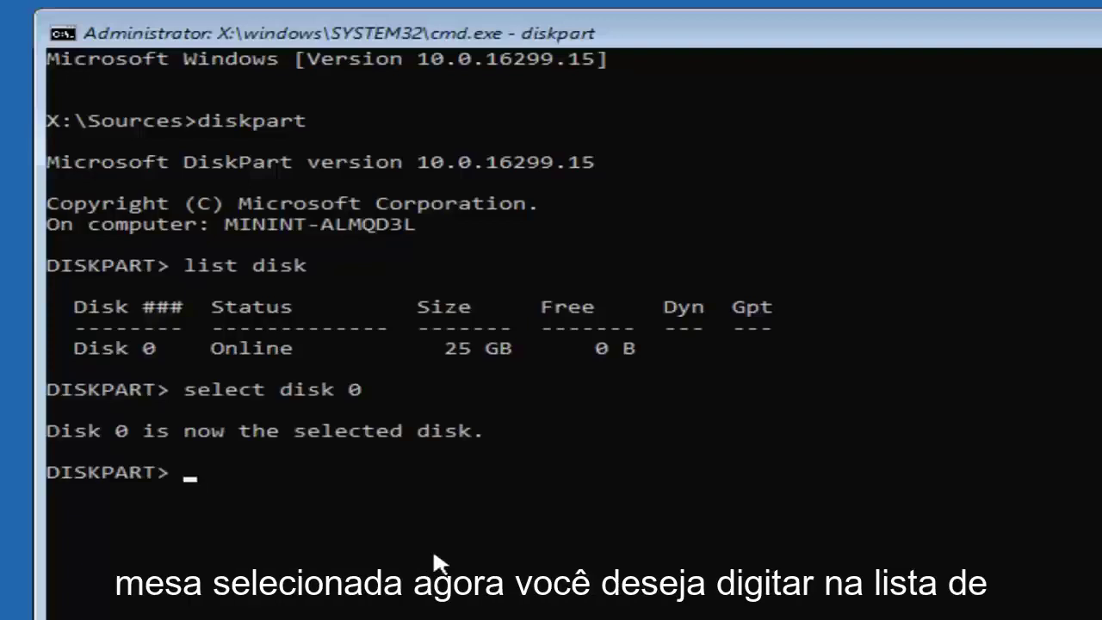
Step: List the partitions of disk 0 and select partition 2 with sel partition 2
type("list partition")
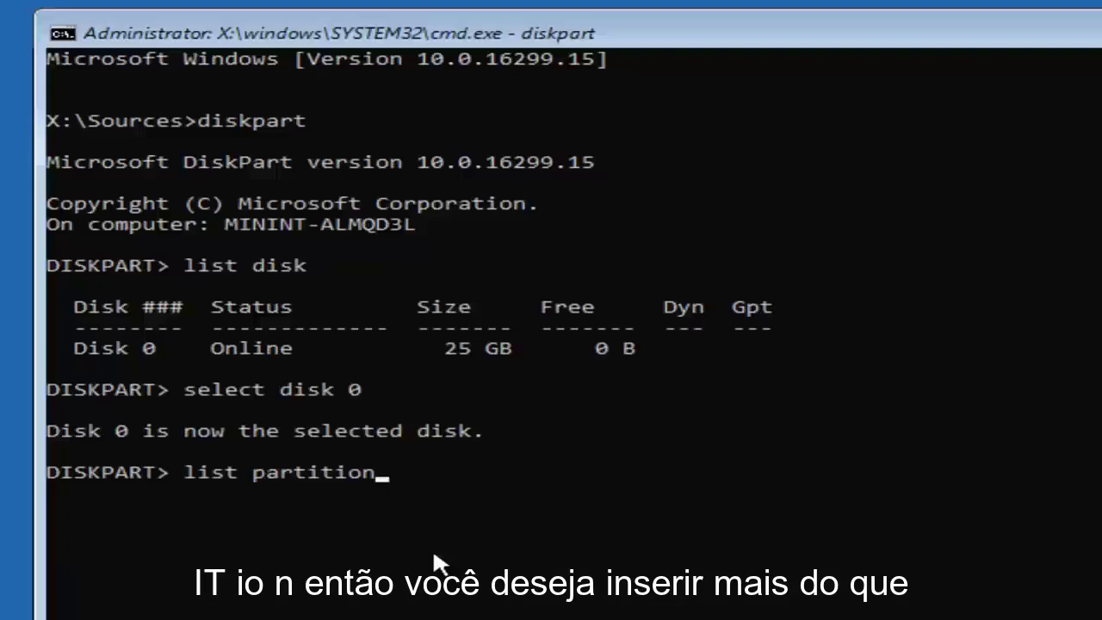
key("Return")
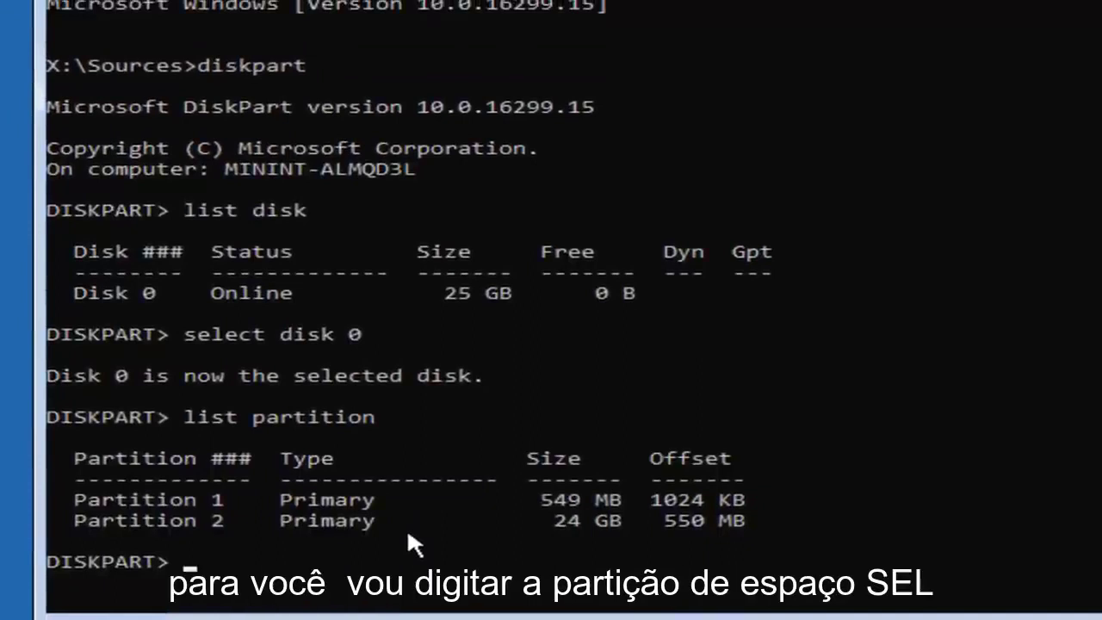
type("sel par")
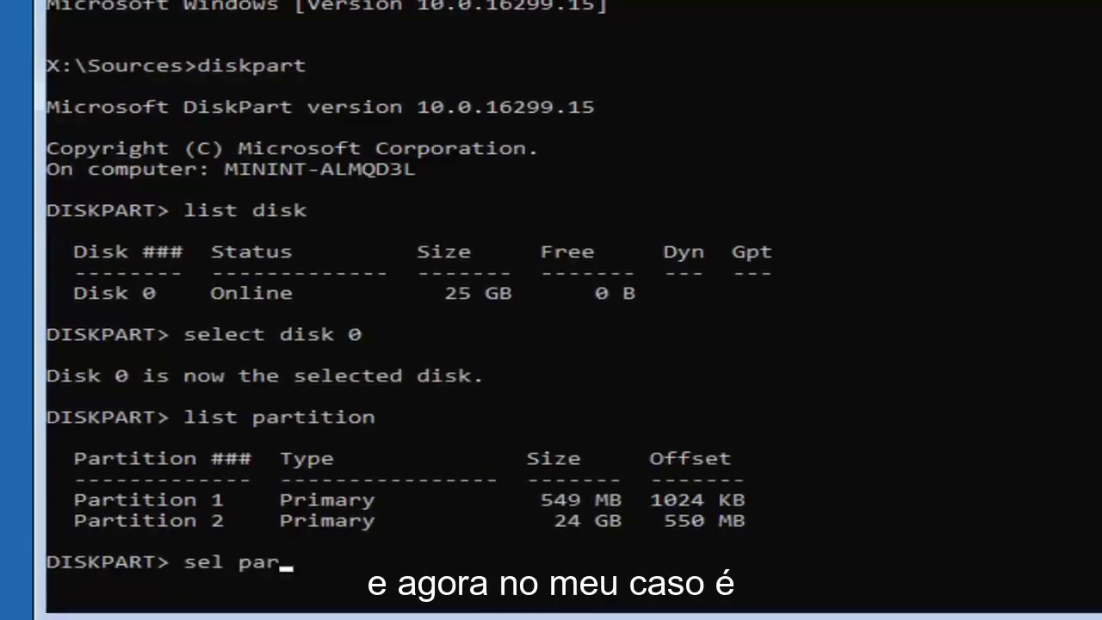
type("tition")
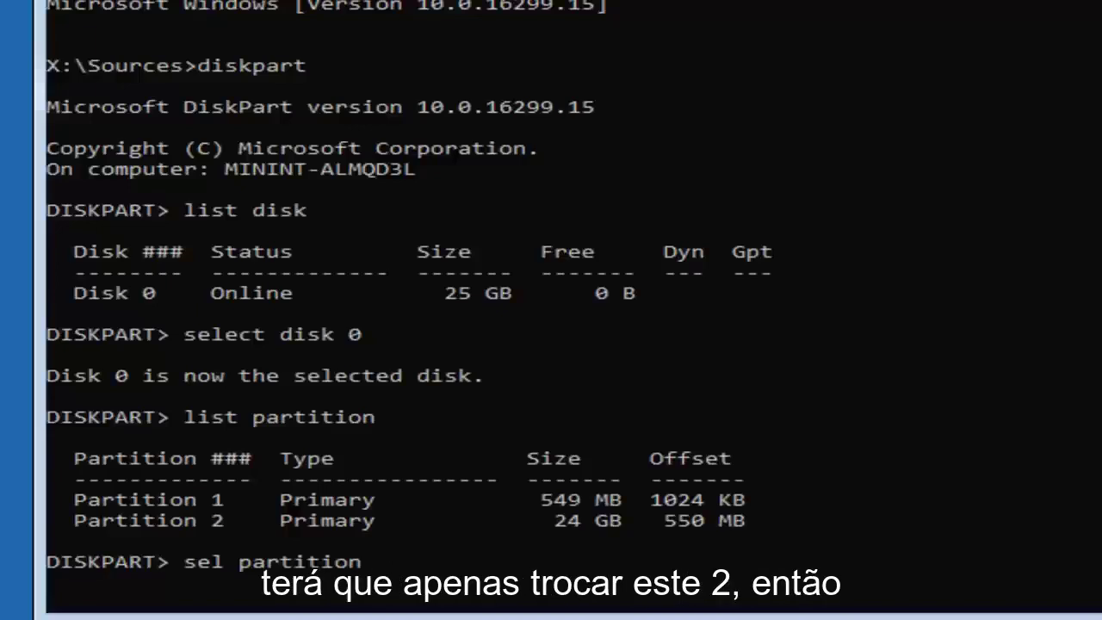
type("2")
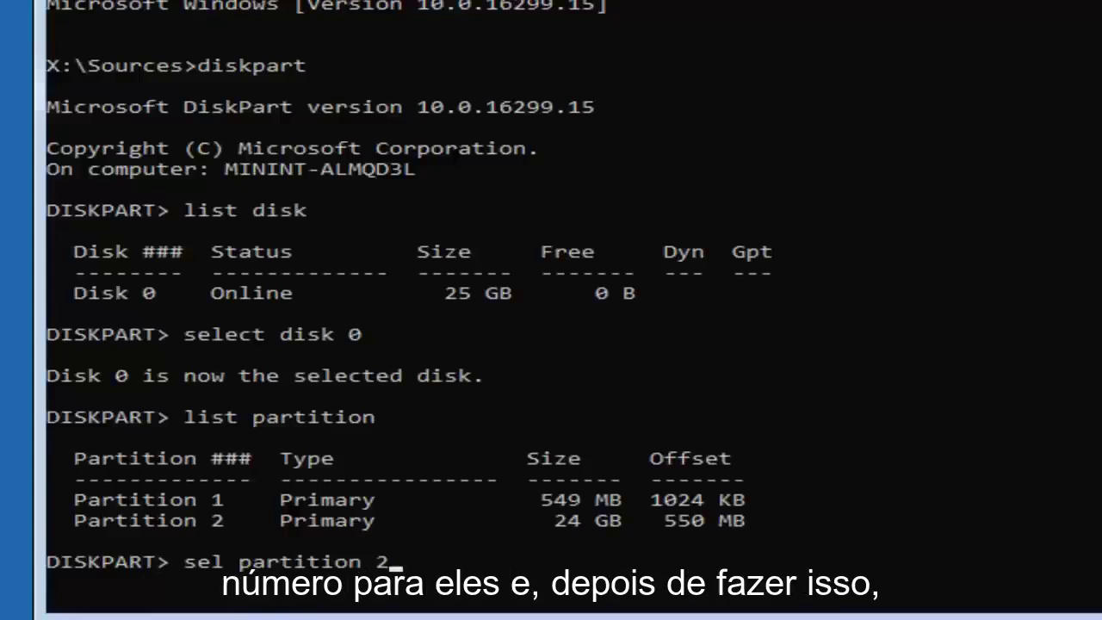
key("Return")
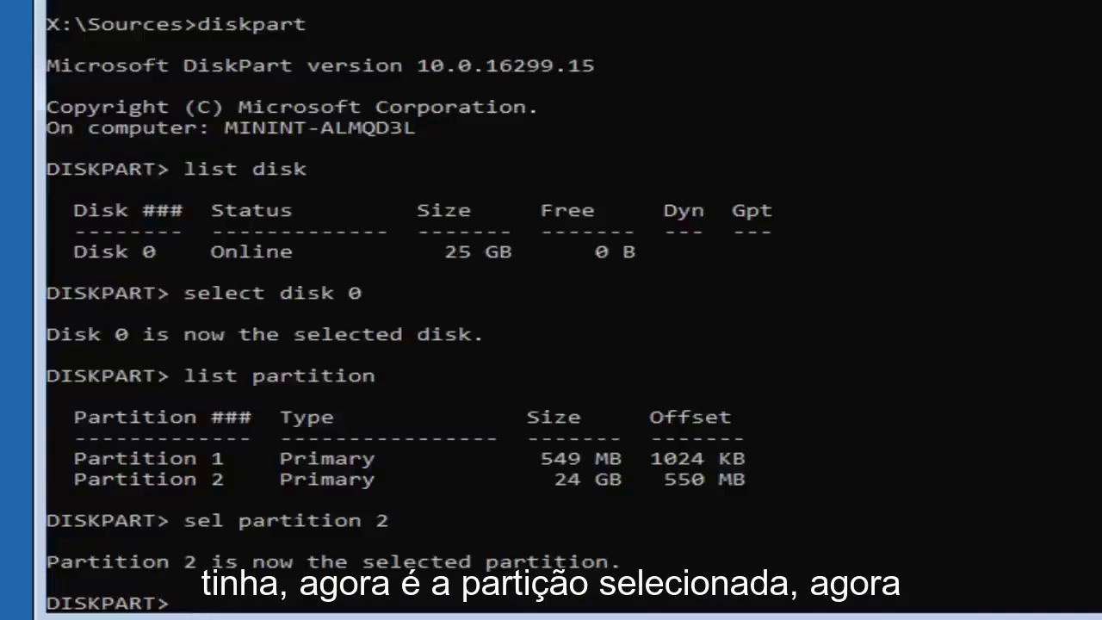
Step: Format the selected partition as FAT32 with the command format fs=fat32
type("forma")
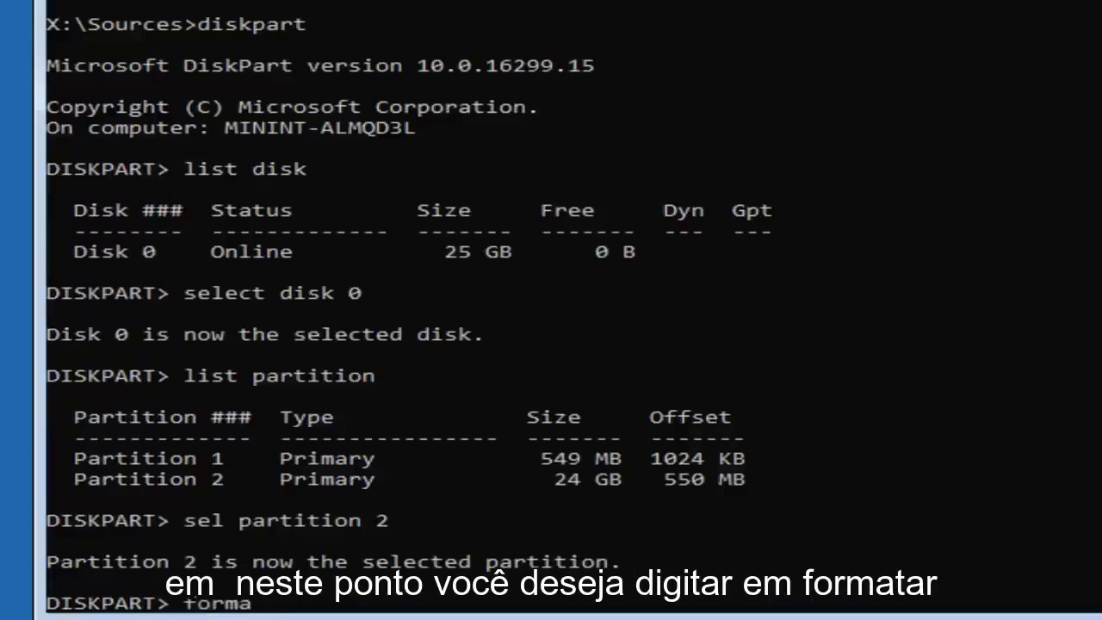
type("t ")
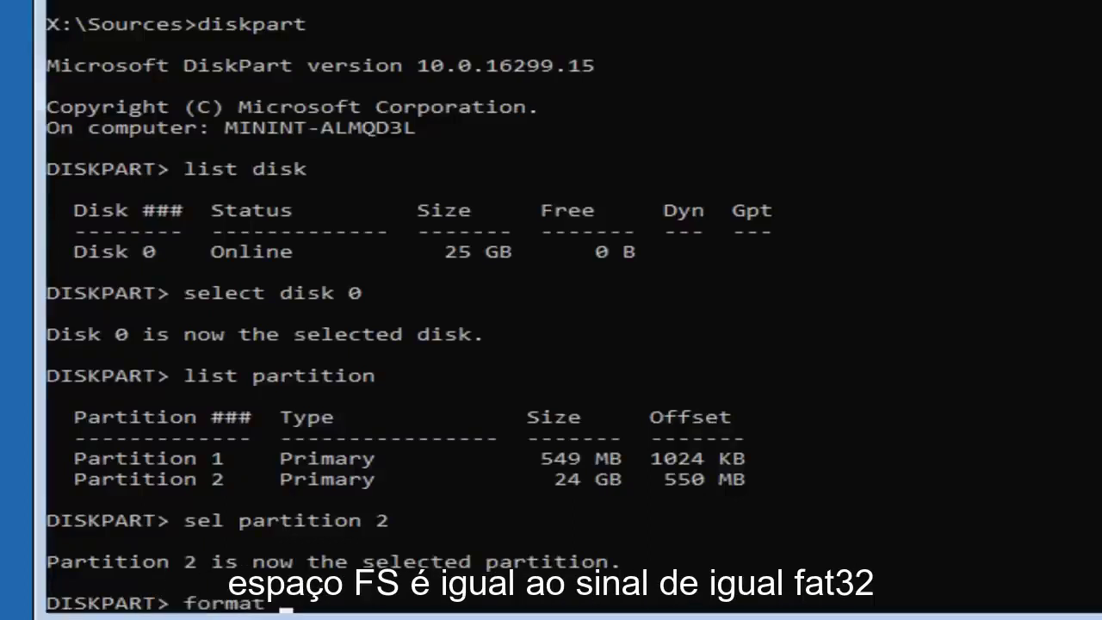
type("fs=fat32")
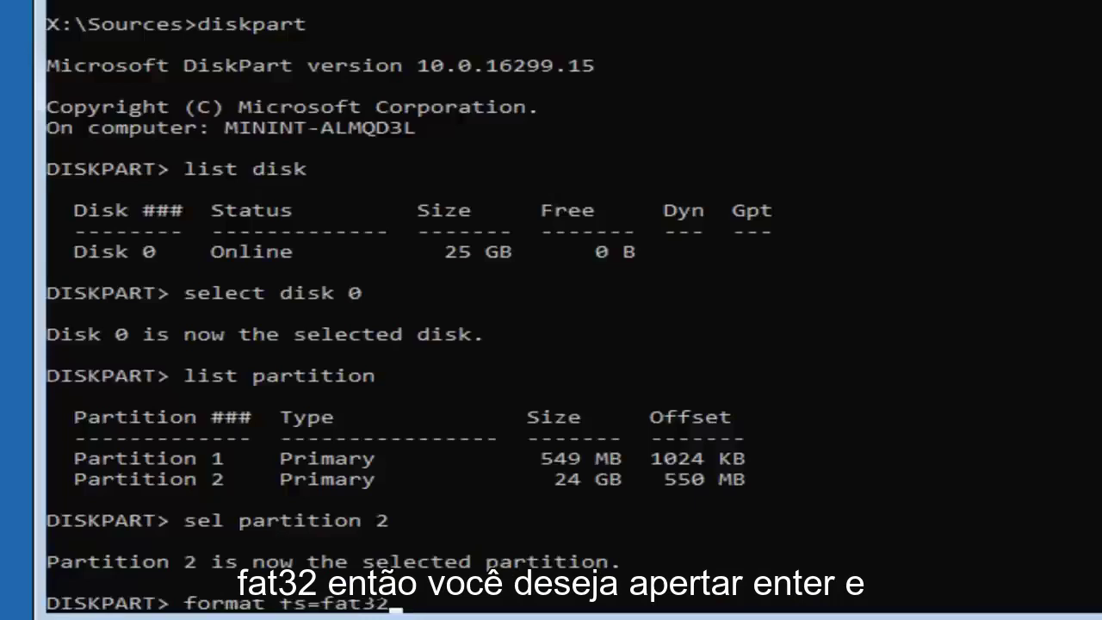
key("Return")
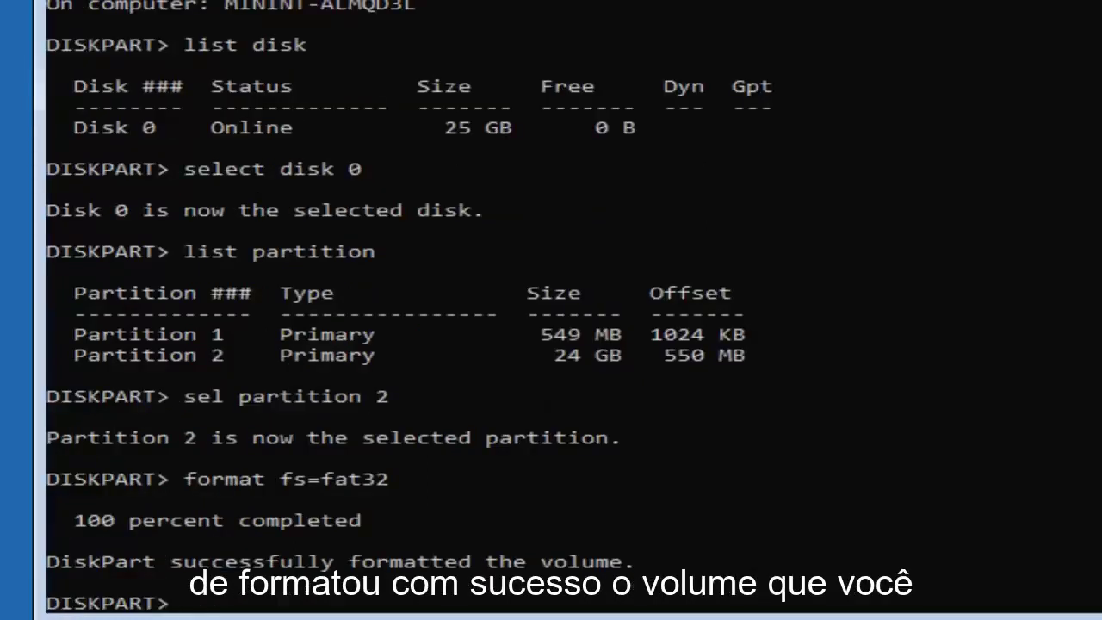
Step: List the disk's partitions again after formatting and reselect partition 2
type("l")
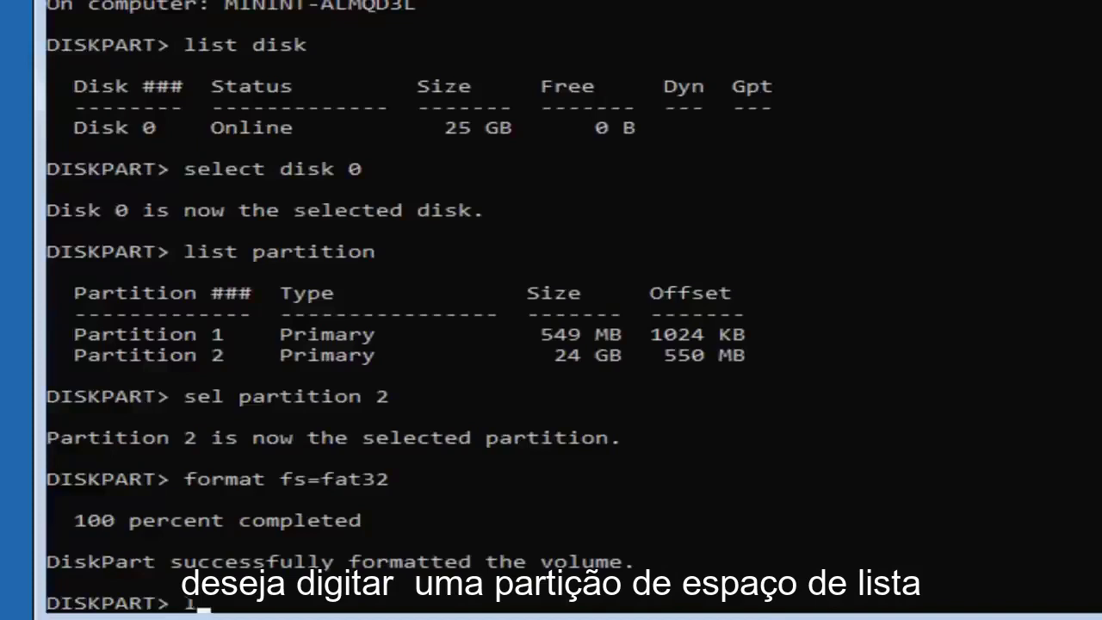
type("ist pa")
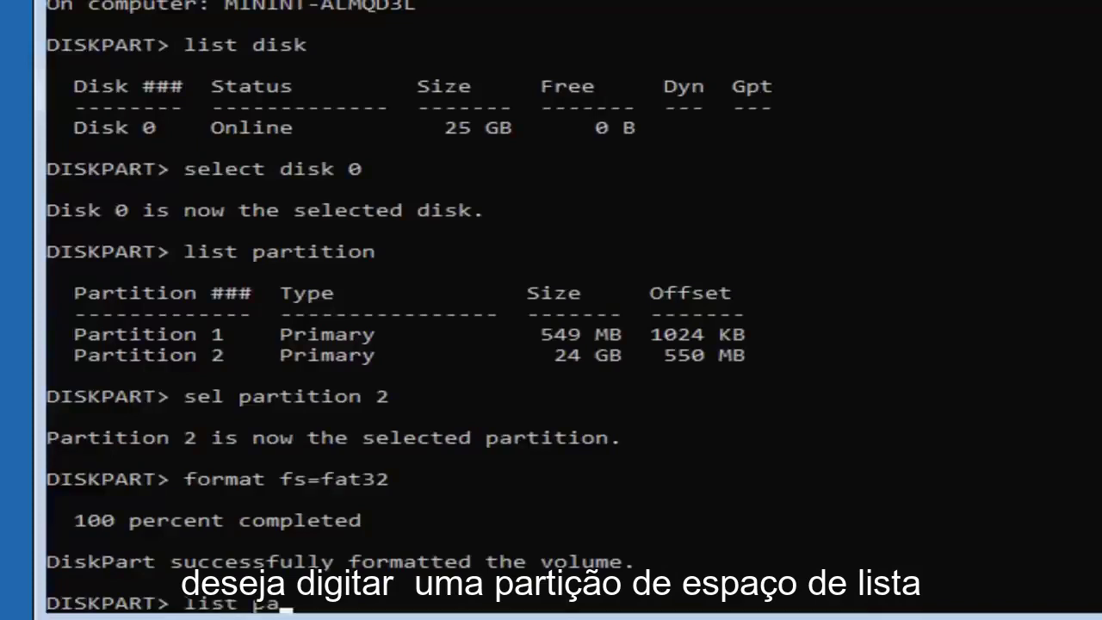
type("rtition")
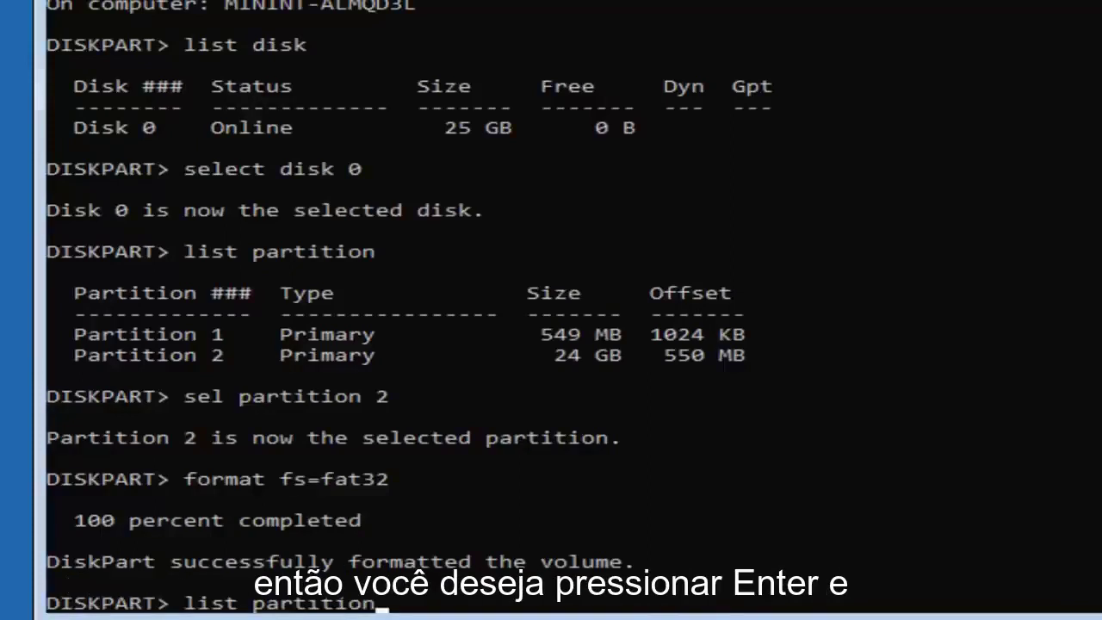
key("Return")
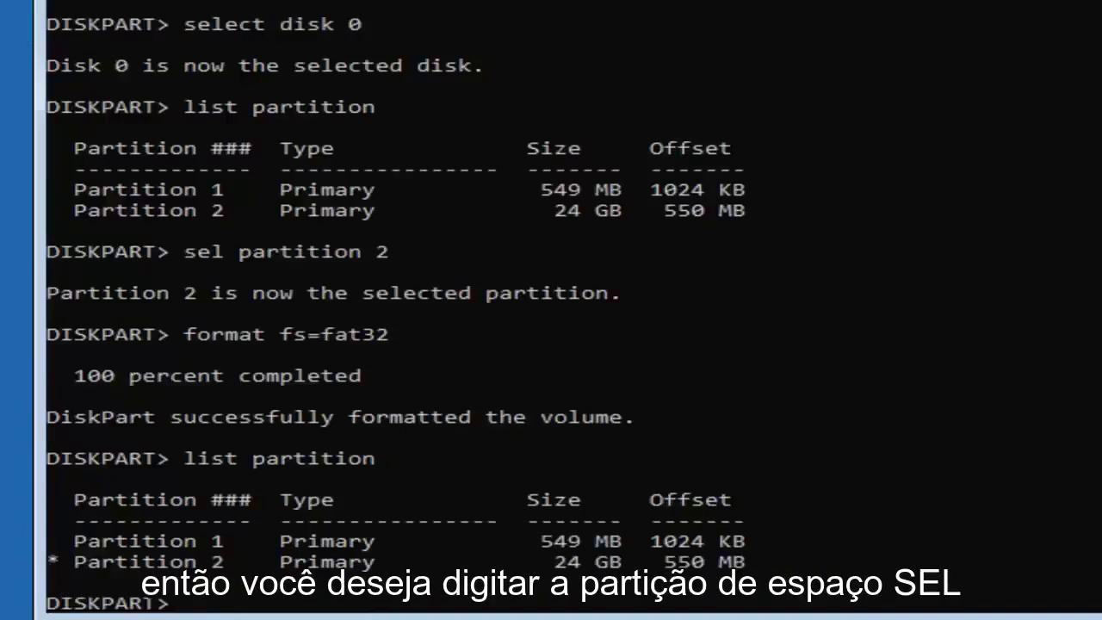
type("d")
key("BackSpace")
type("sel par")
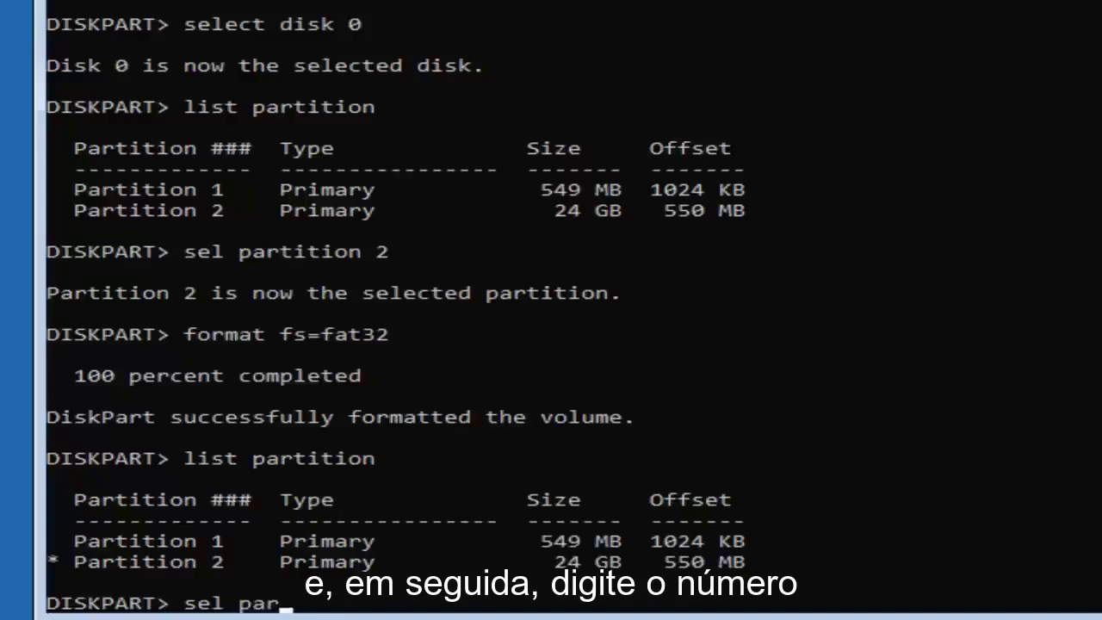
type("tition ")
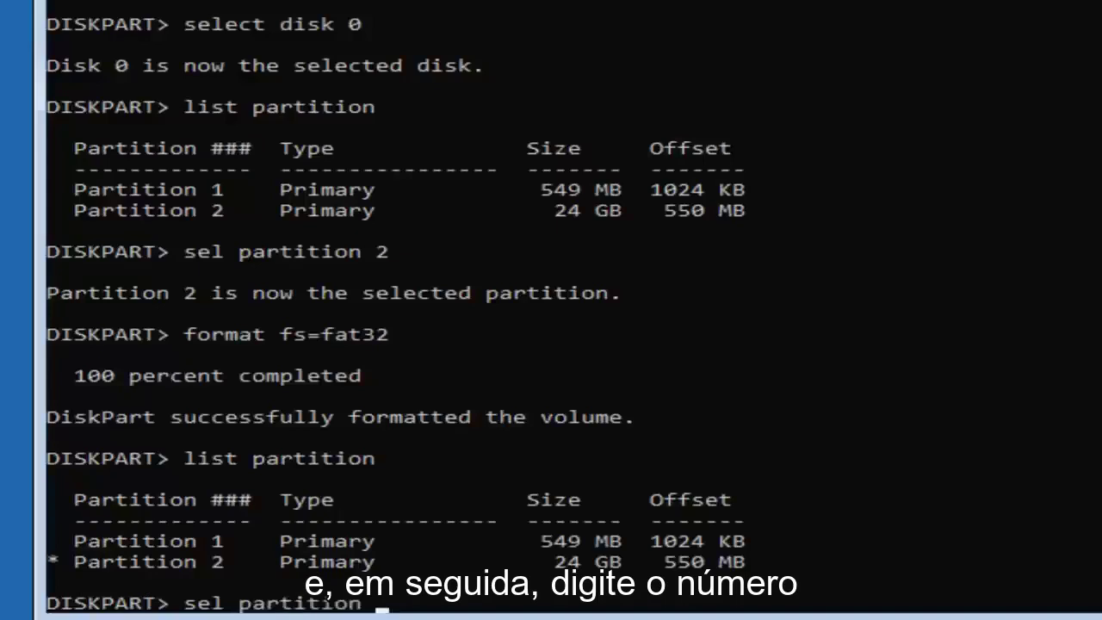
type("2")
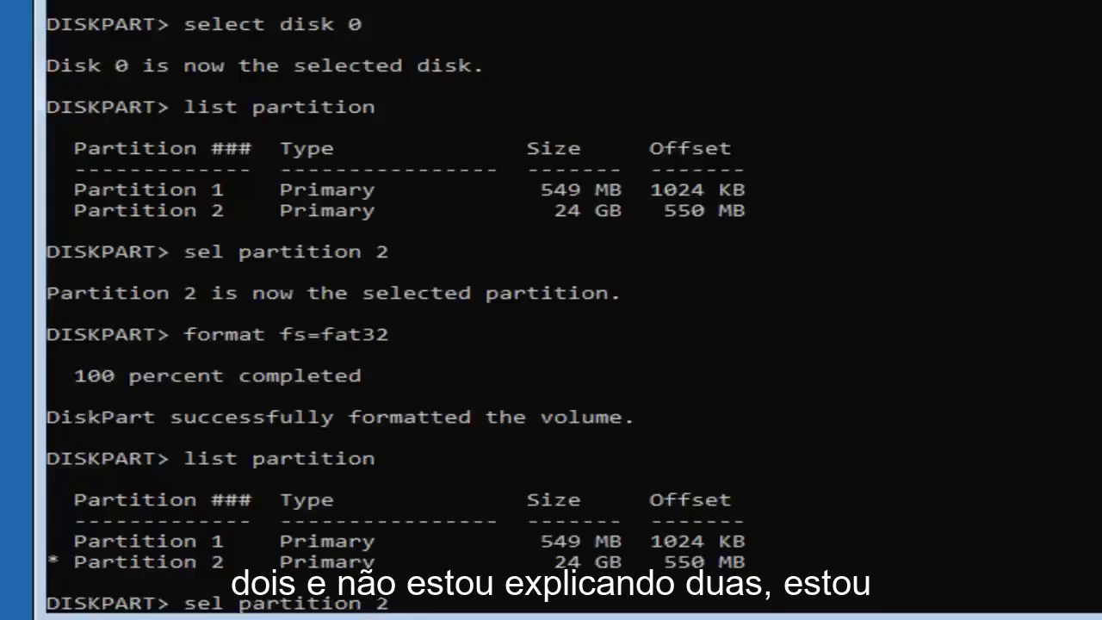
key("Return")
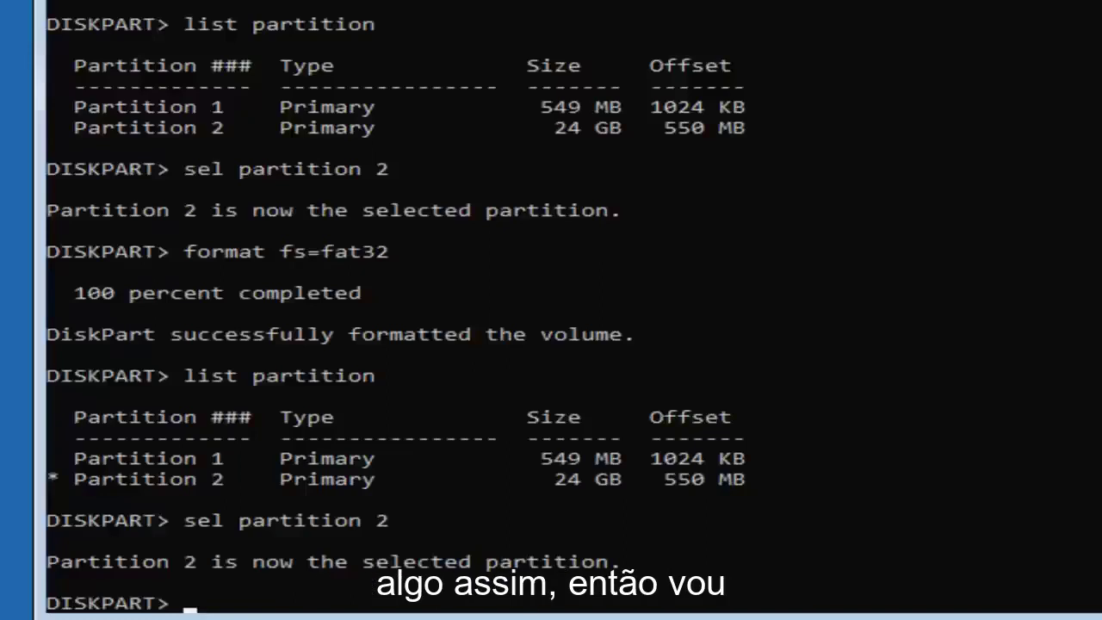
Step: Assign drive letter H: to the selected partition with the command assign letter = H:
type("assign")
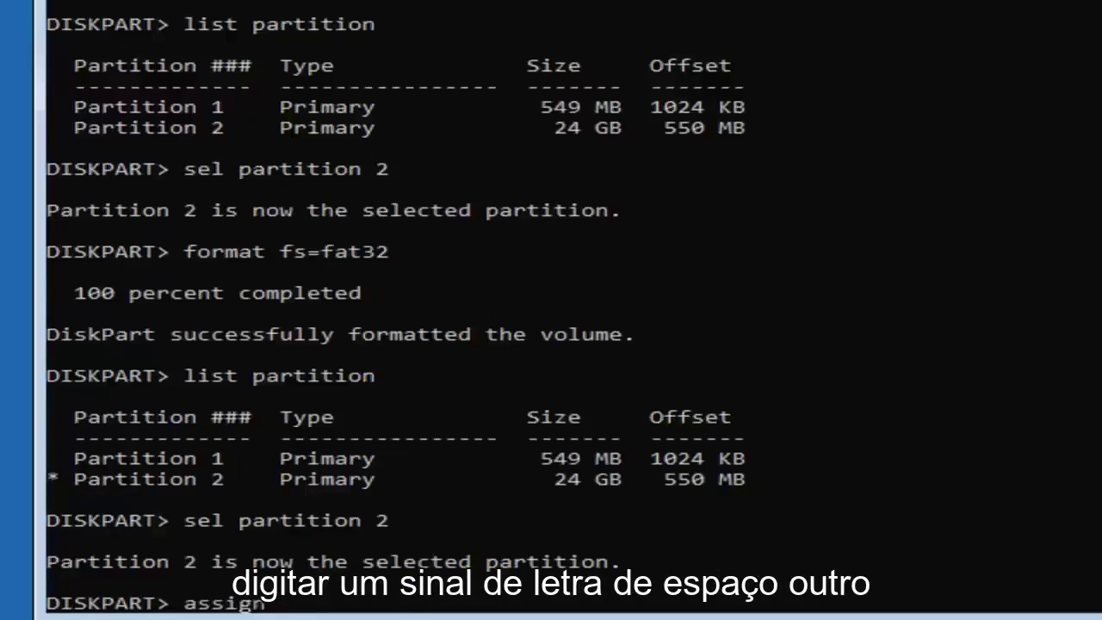
type(" lette")
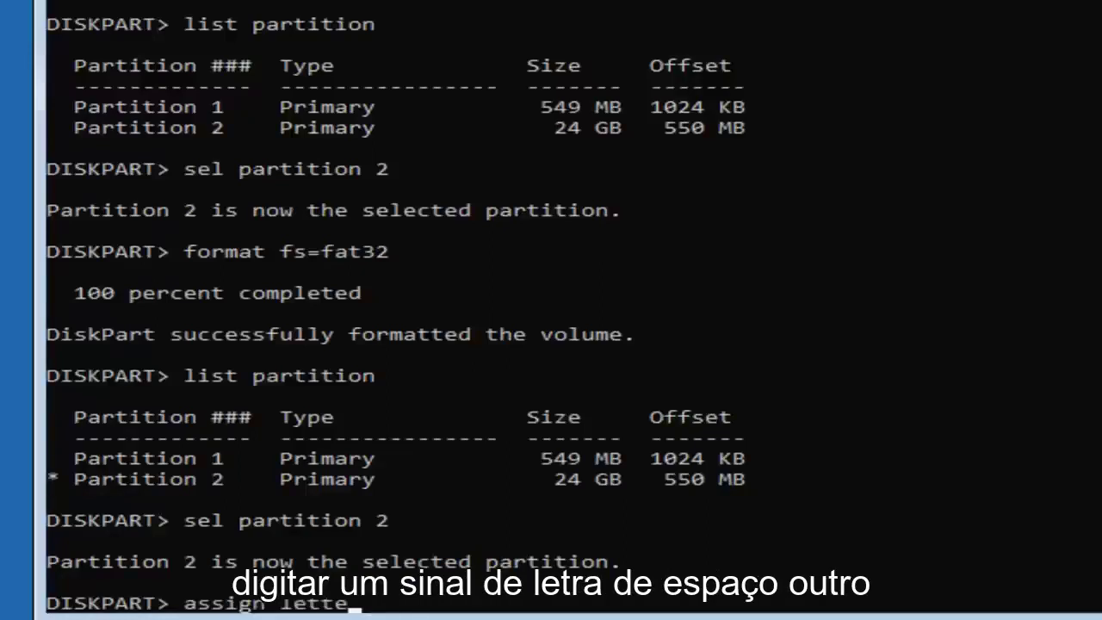
type("r =")
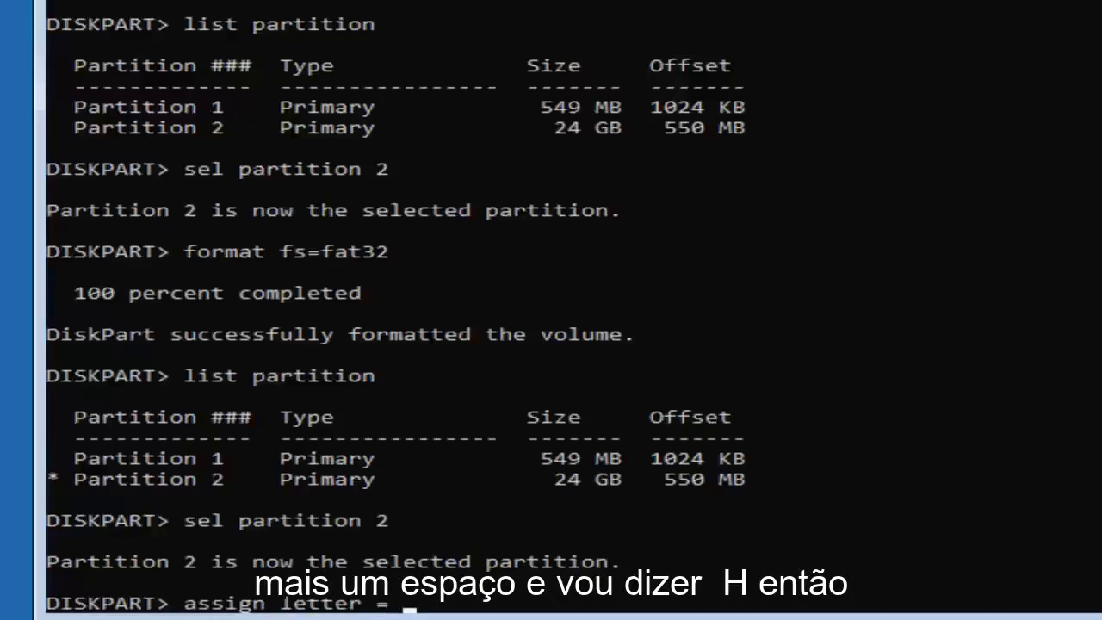
type("H:")
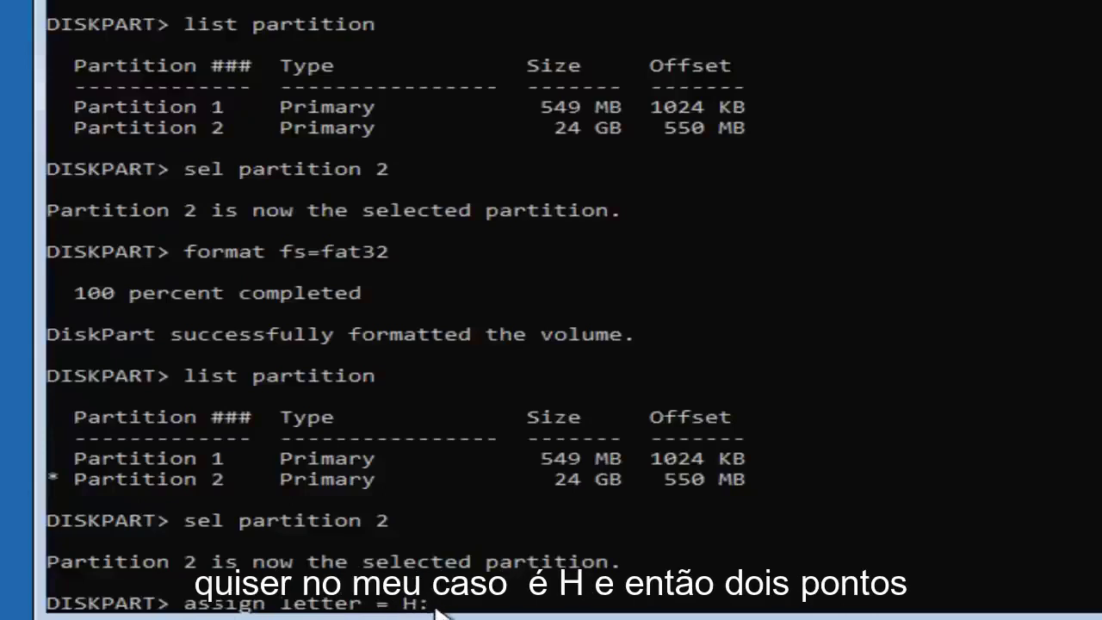
key("Return")
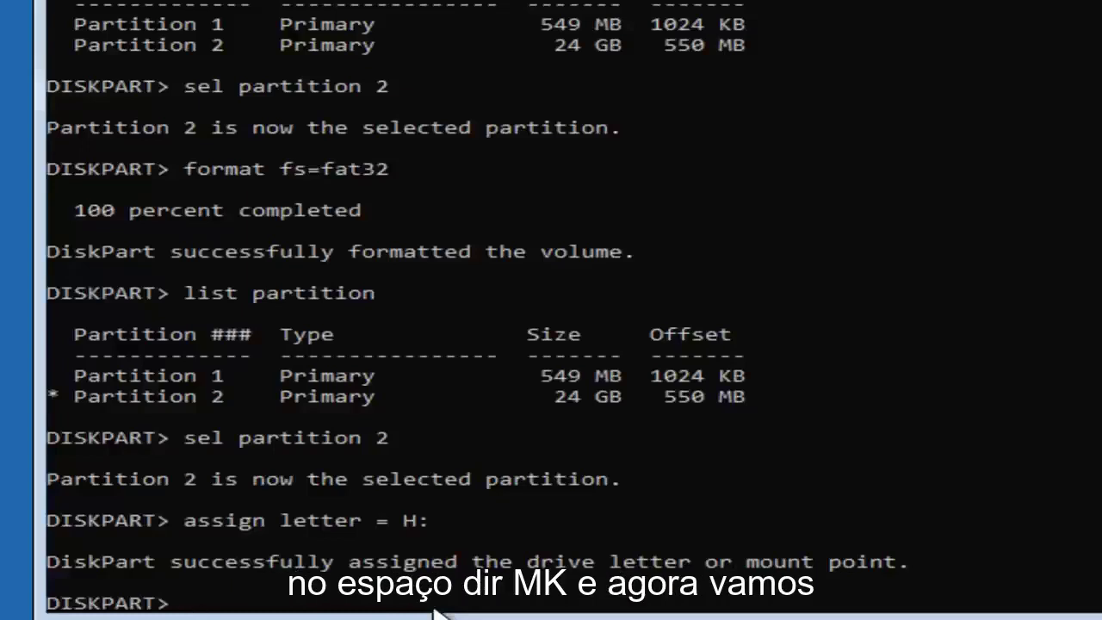
Step: Try to create the EFI folder on drive H: from the DiskPart prompt with mkdir h:\EFI\
type("mk")
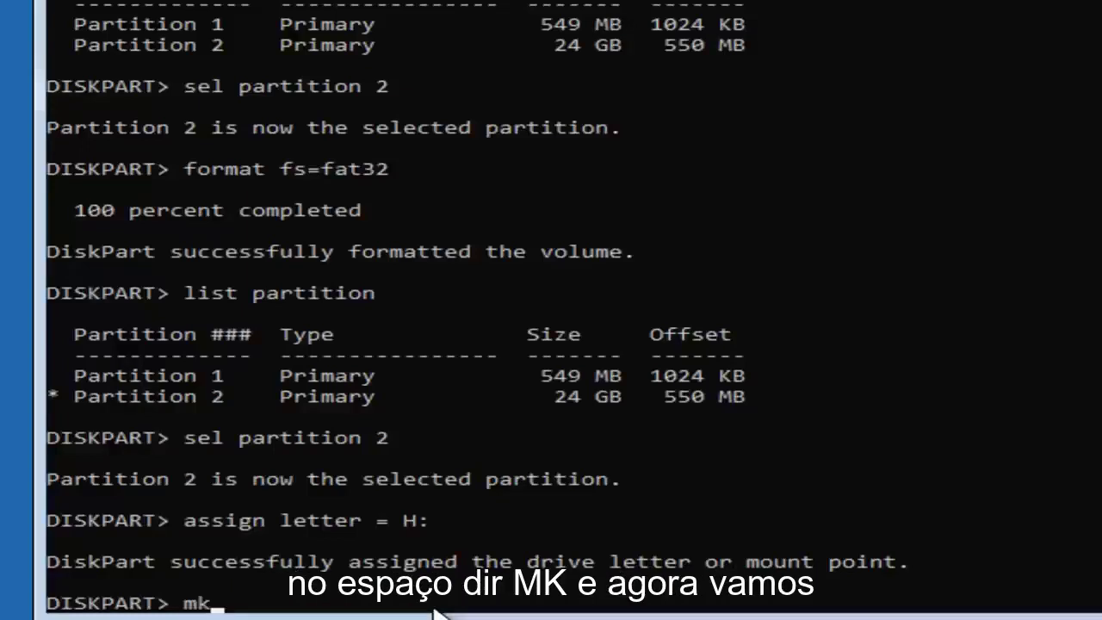
type("dir")
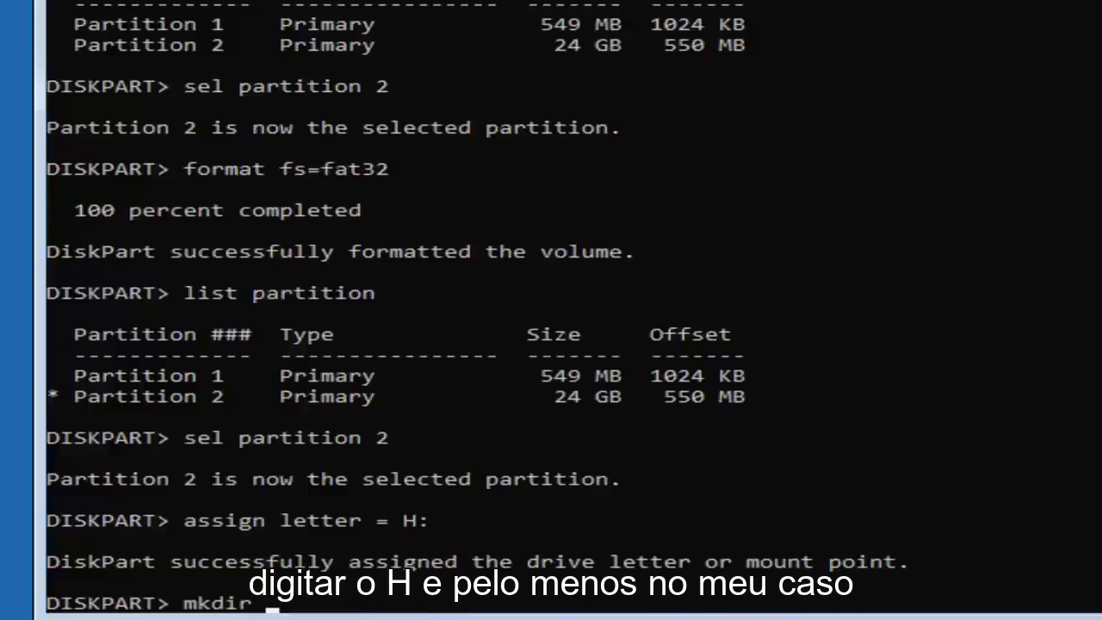
type(" h:")
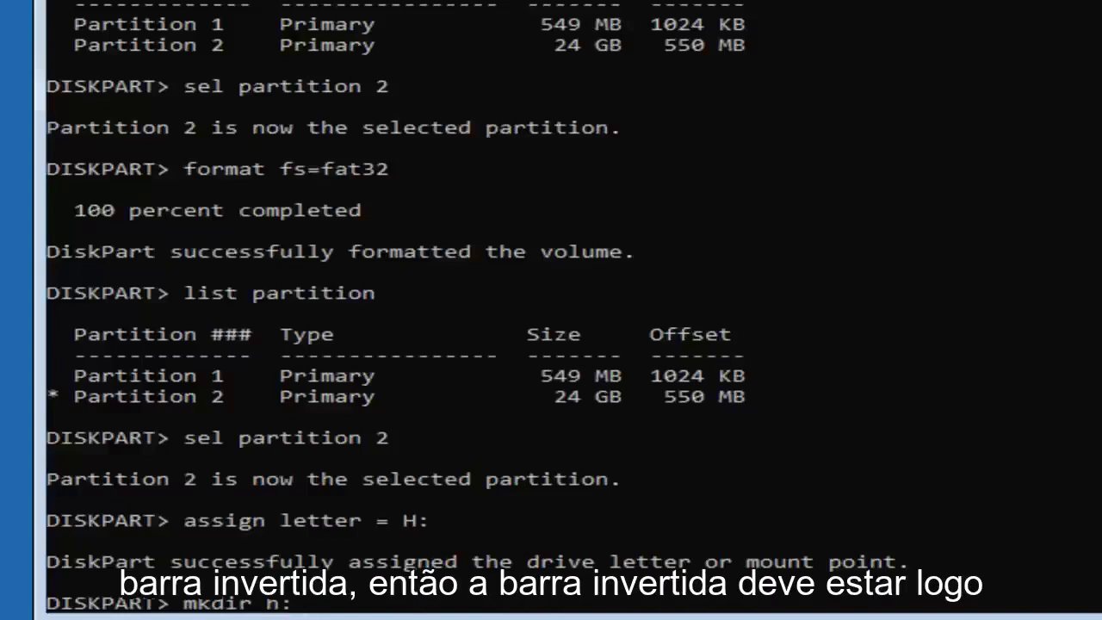
type("\\")
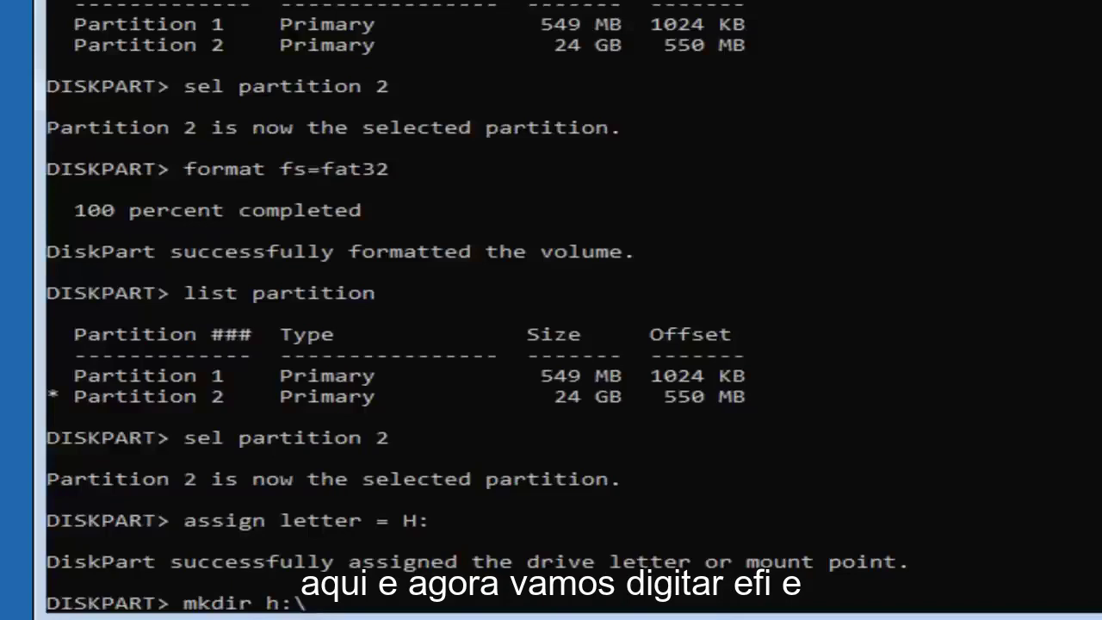
type("EFI")
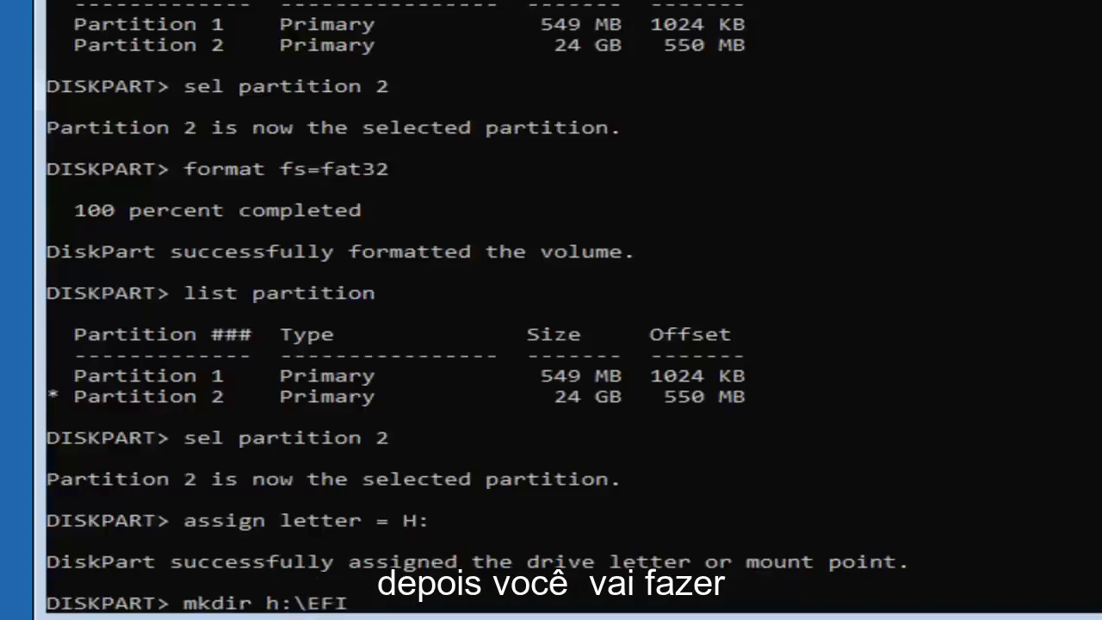
type("\\")
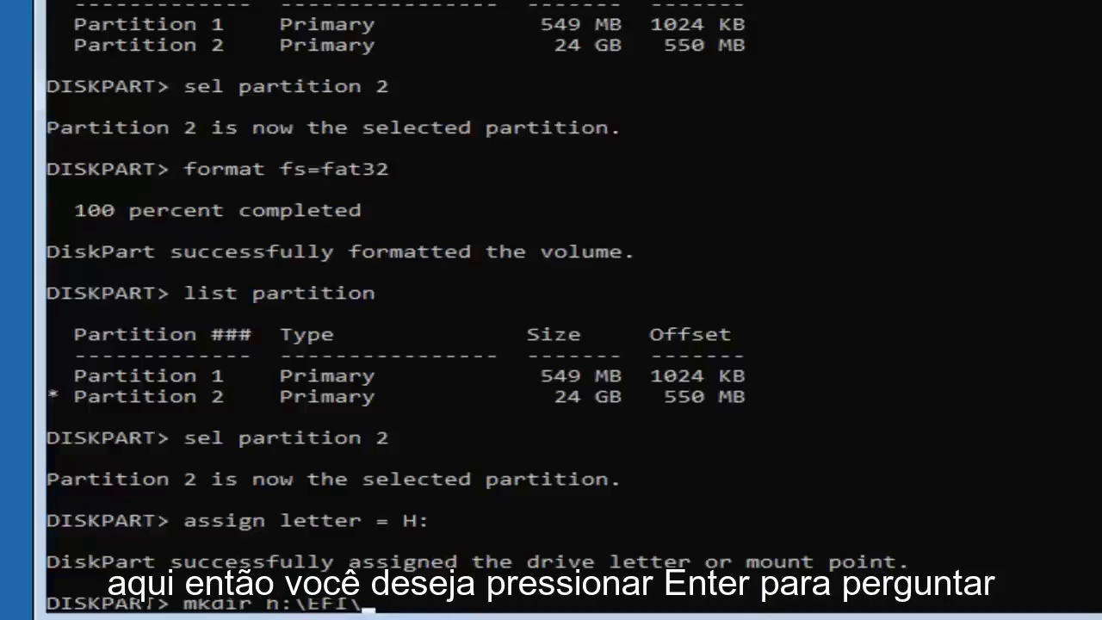
key("Return")
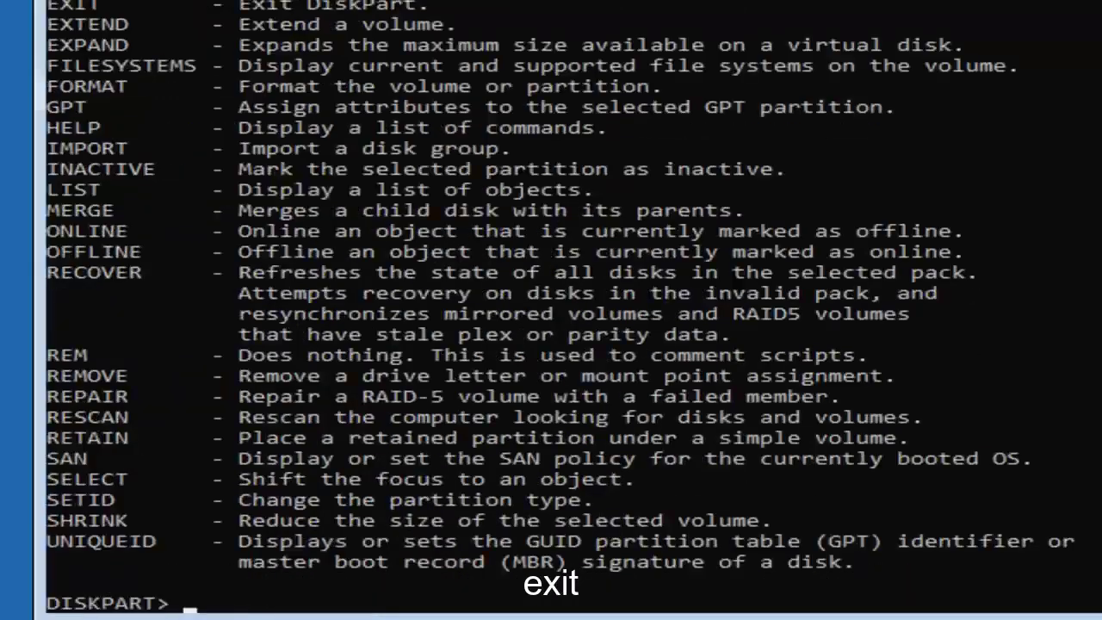
Step: Exit DiskPart and list the contents of drive H: with the command dir h:
type("exit")
key("Return")
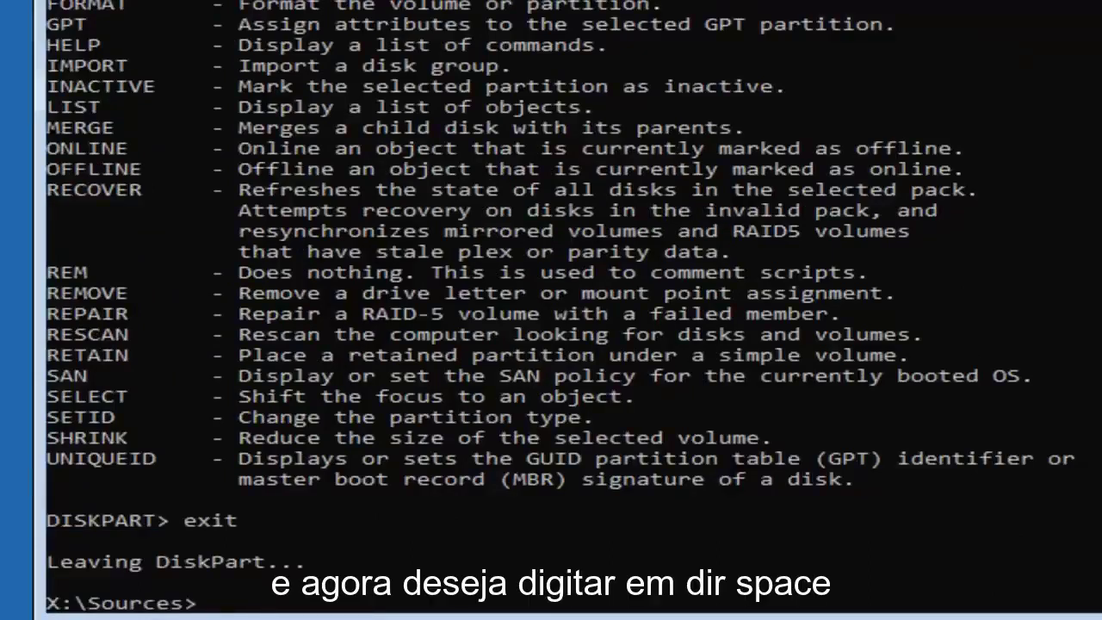
type("dir n")
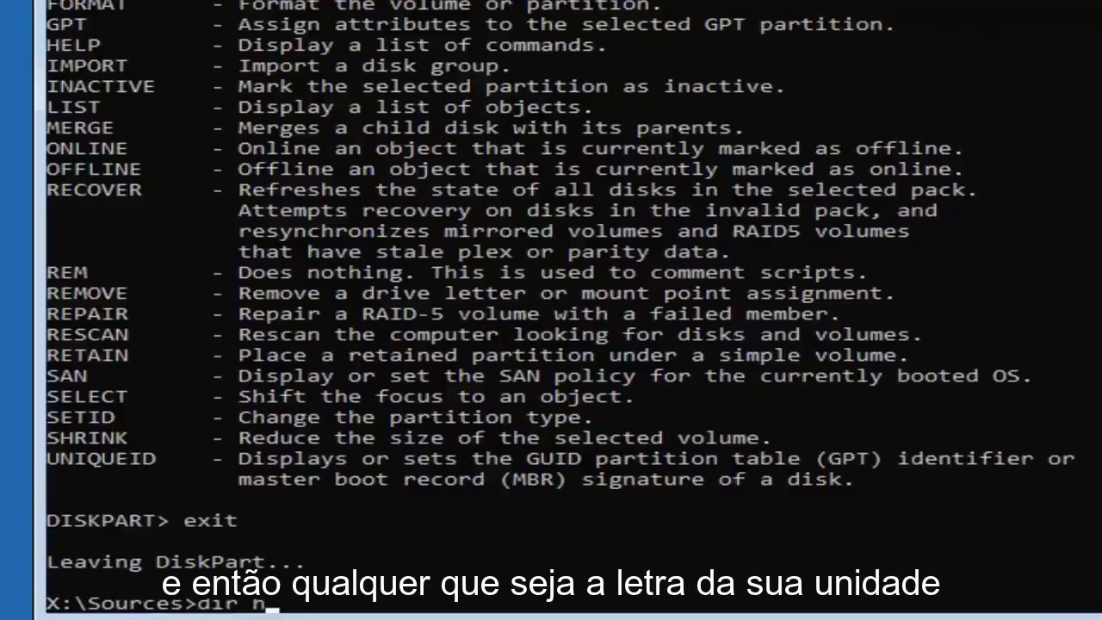
type(":")
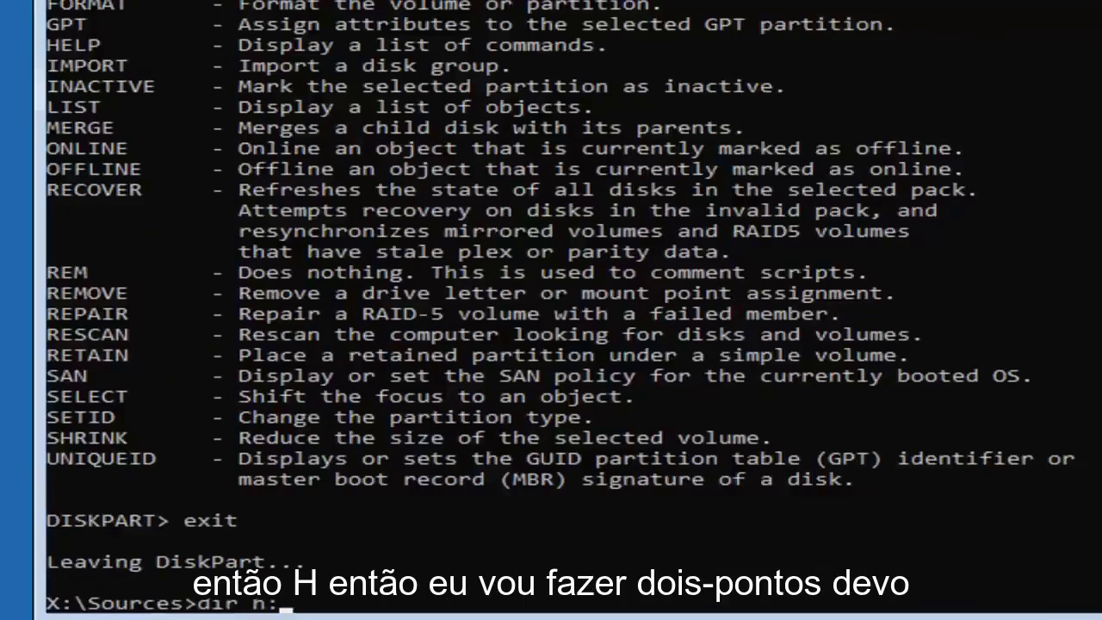
key("Return")
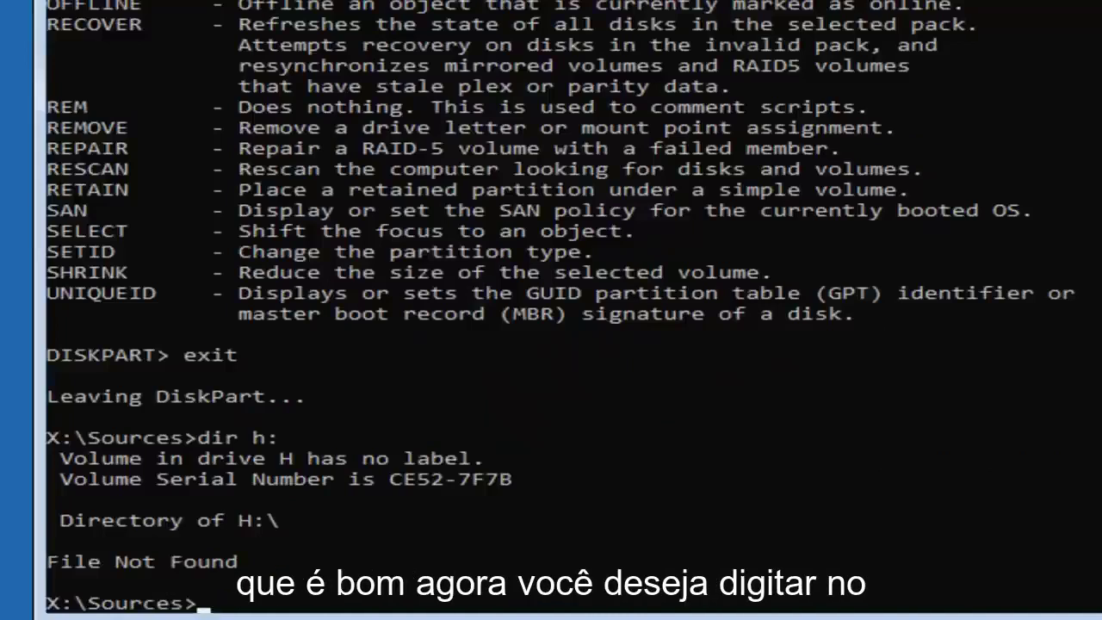
Step: Create the EFI folder in the root of drive H: with the command mkdir h:\EFI\
type("mk")
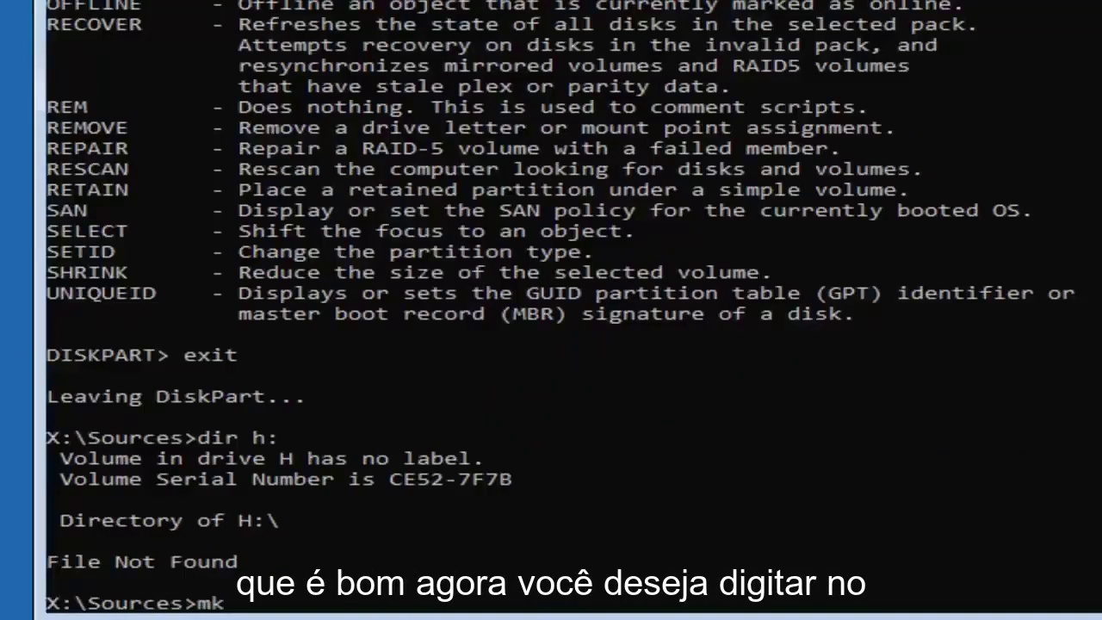
type("dir")
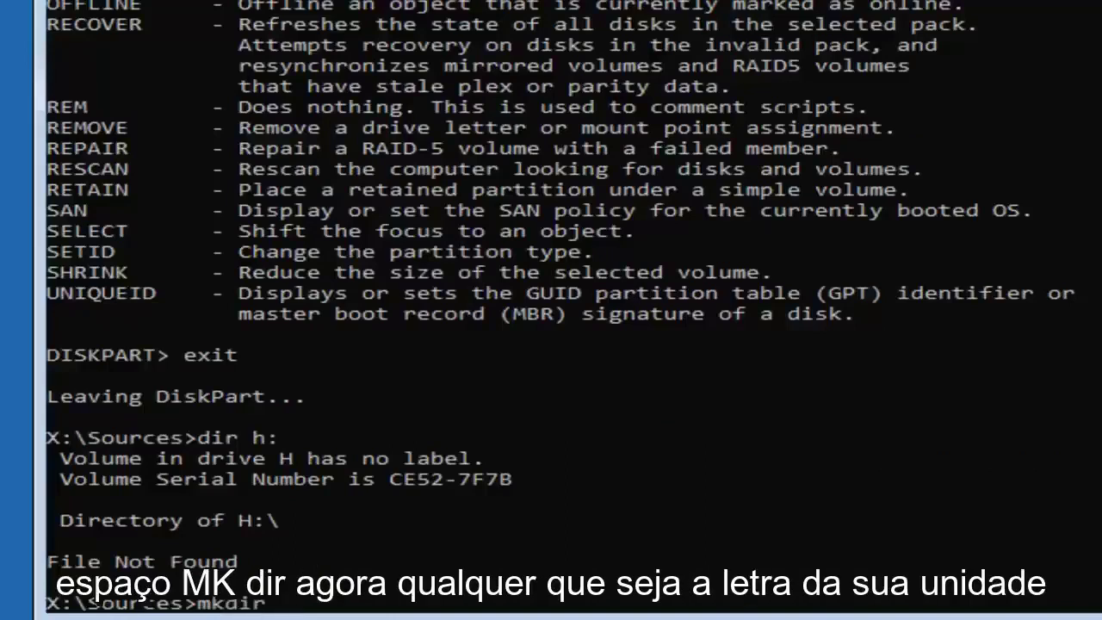
type(" h:")
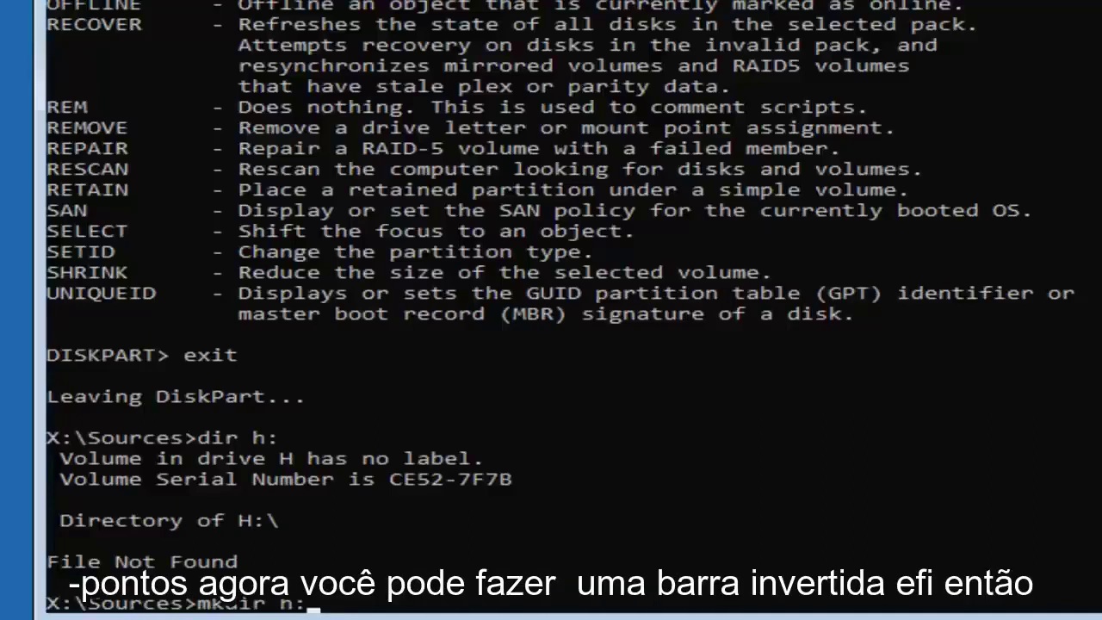
type("\\EFI")
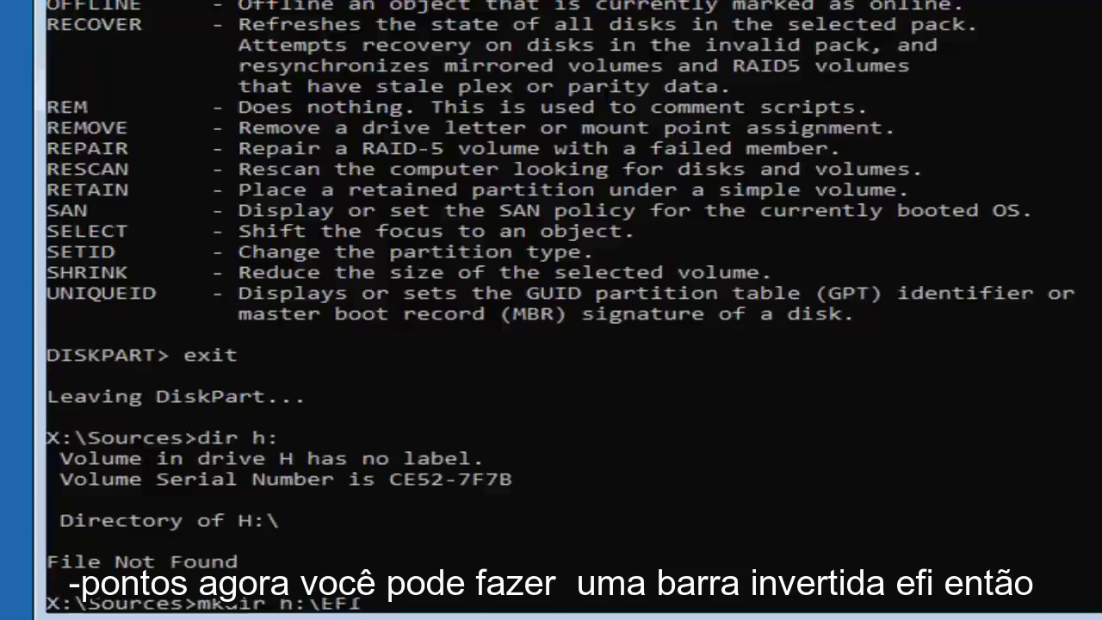
type("\\")
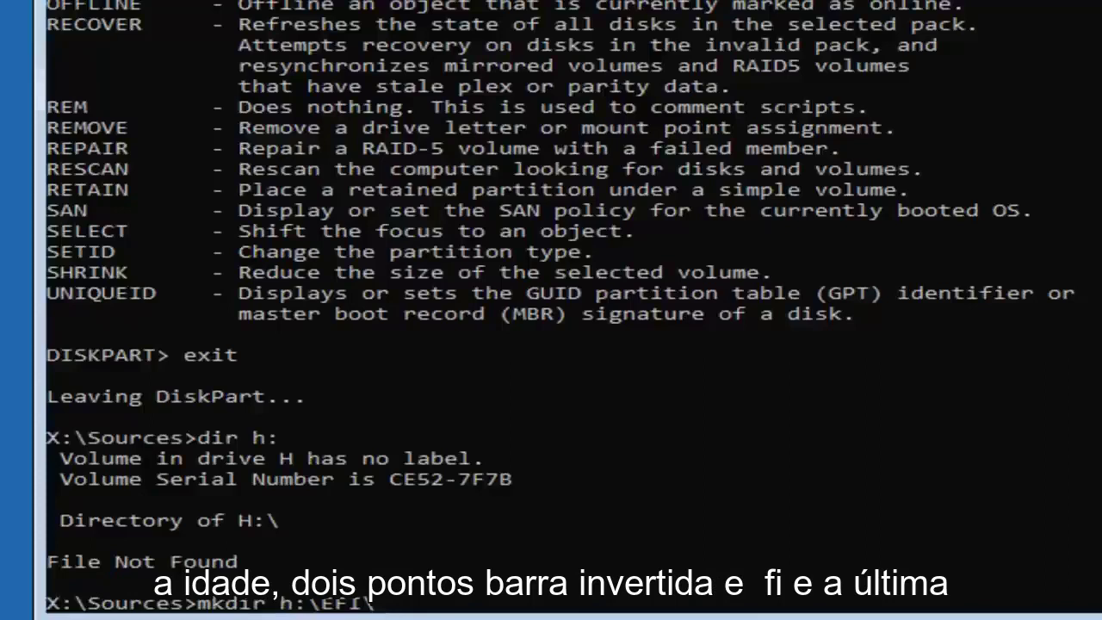
key("Return")
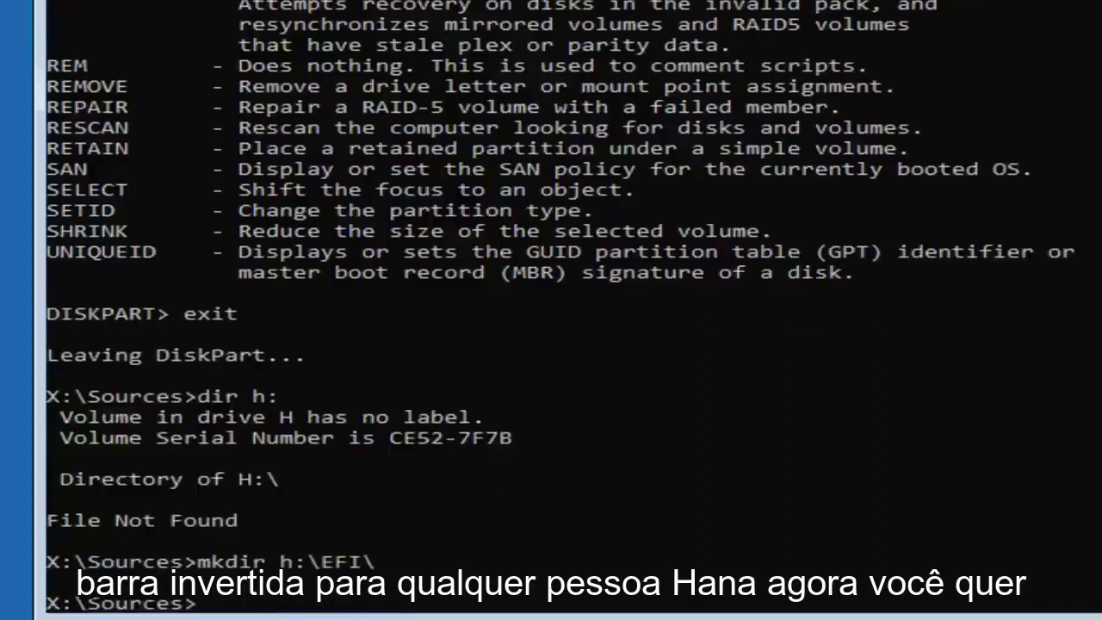
Step: Create a Microsoft subfolder inside the EFI folder with the command mkdir h:\EFI\Microsoft
type("mkdir")
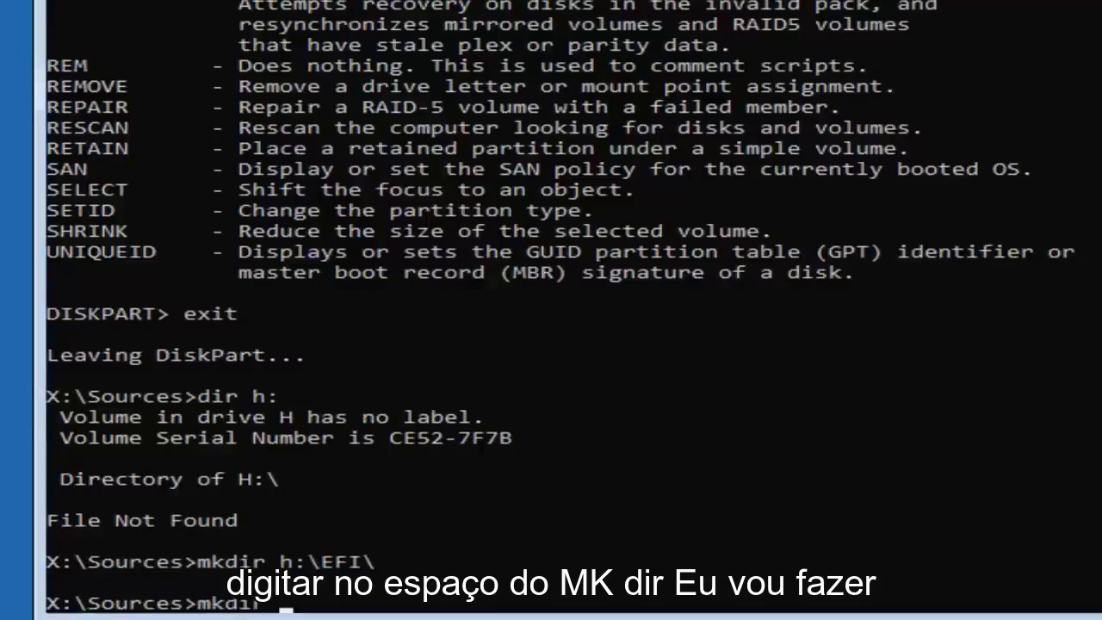
type(" h:")
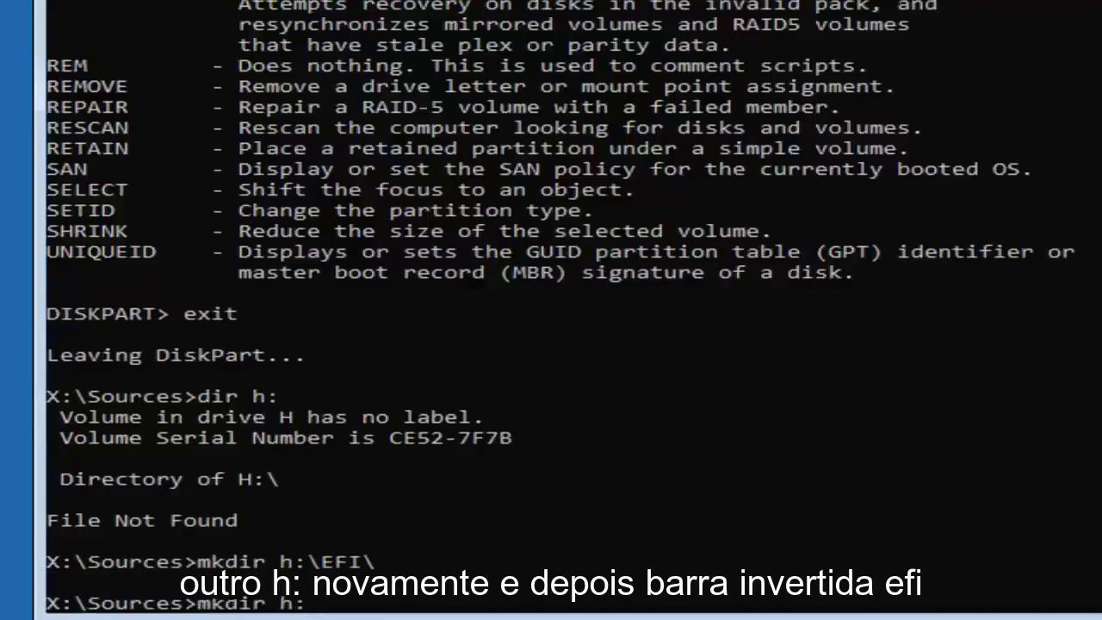
type("\\")
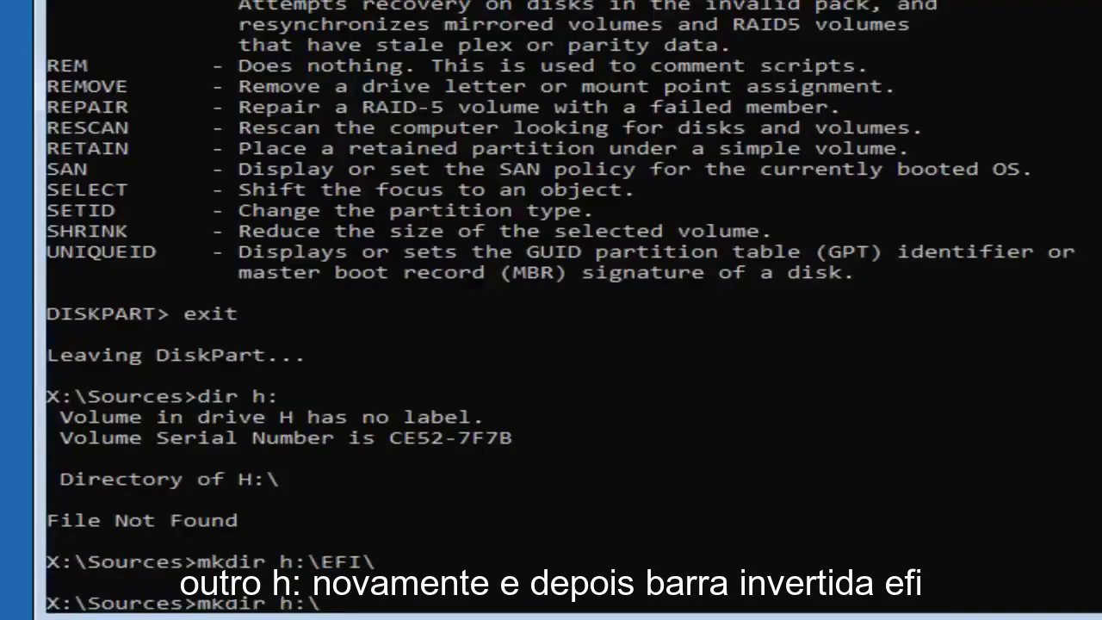
type("EFI\\")
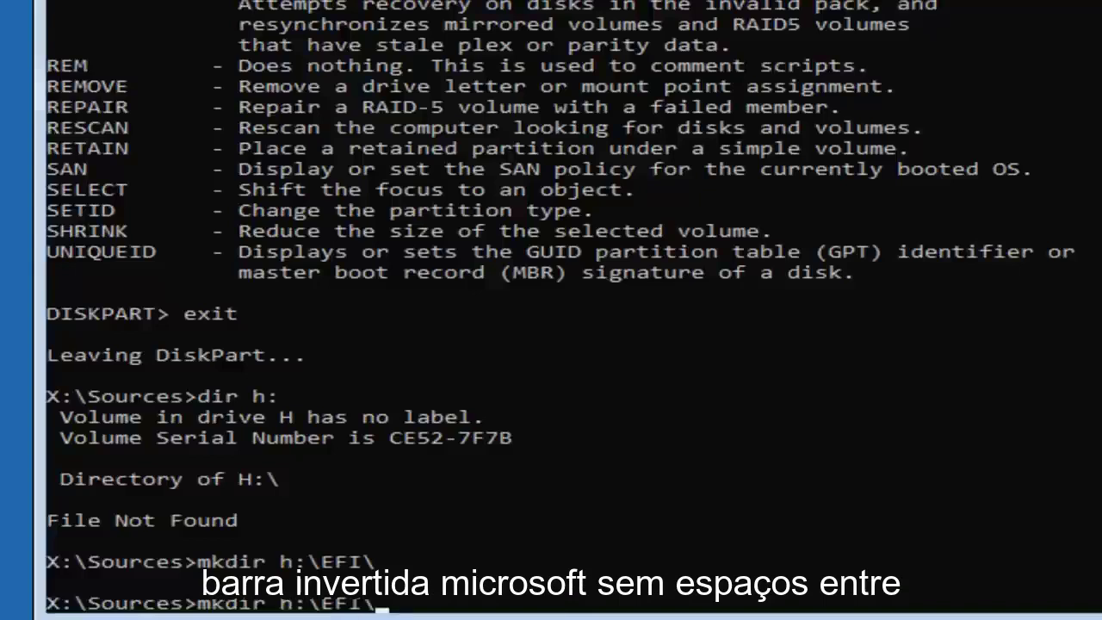
type("Mic")
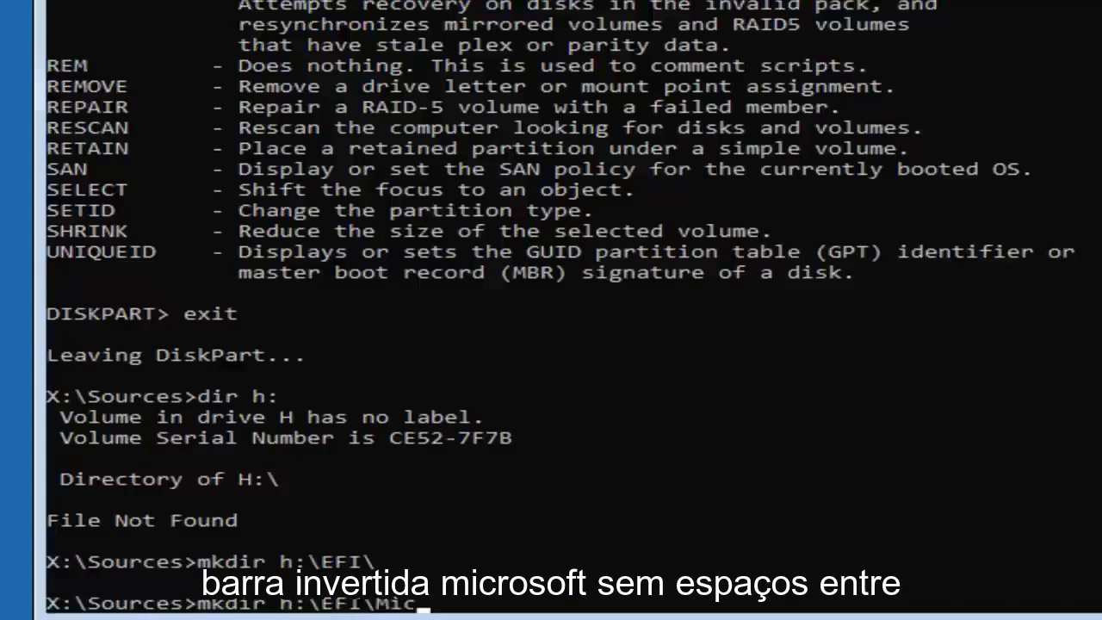
type("rosoft")
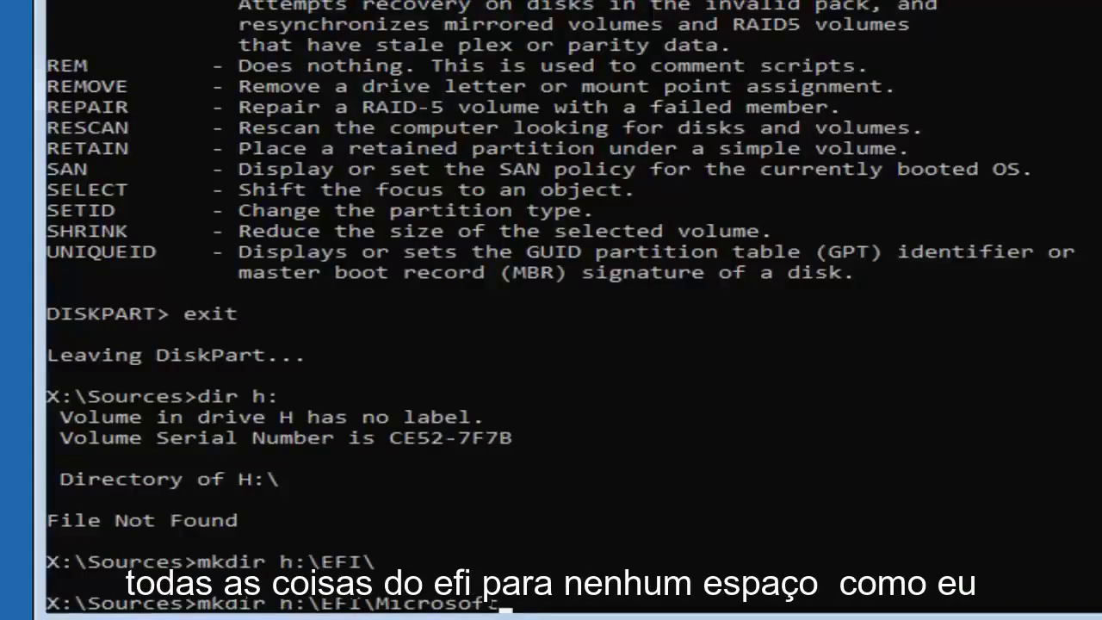
key("Return")
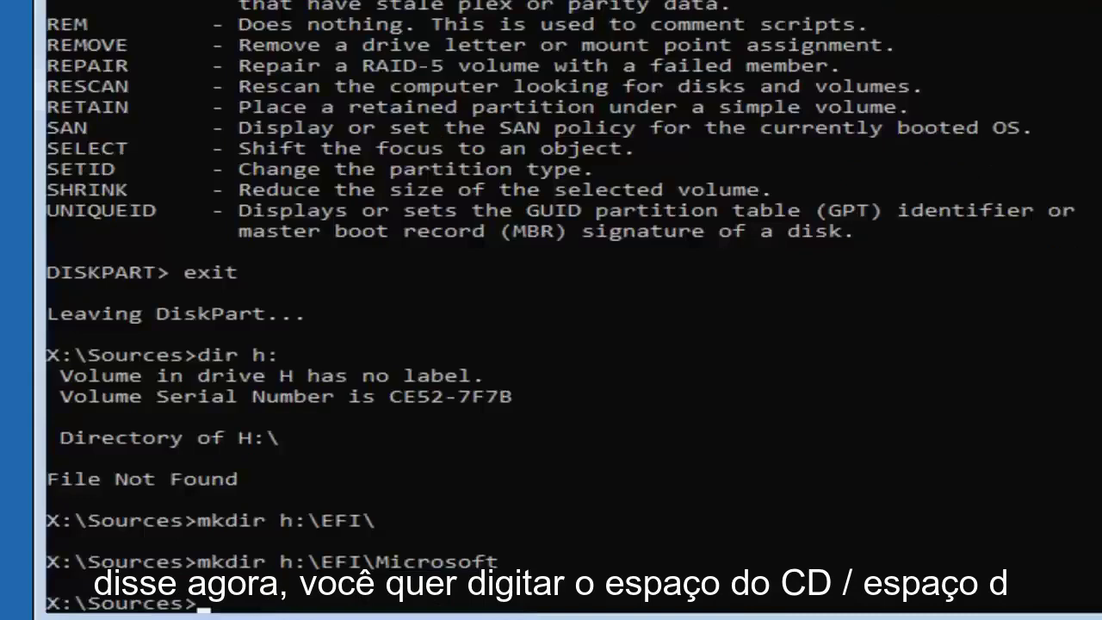
Step: Change the working directory to the new Microsoft folder with cd /d h:\EFI\Microsoft
type("cd /d")
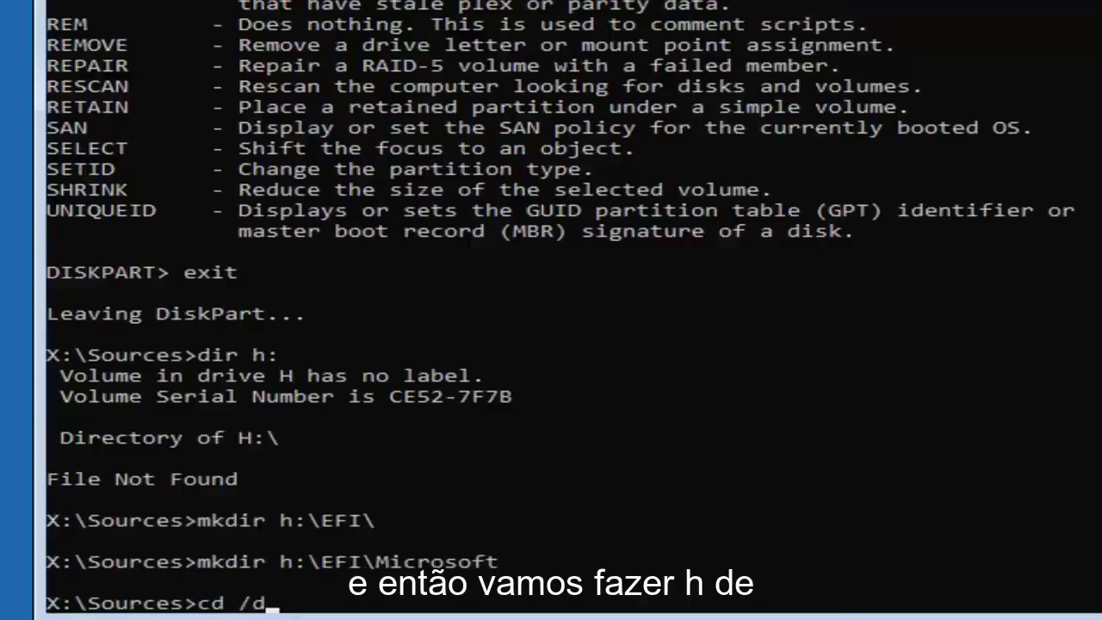
type(" h:")
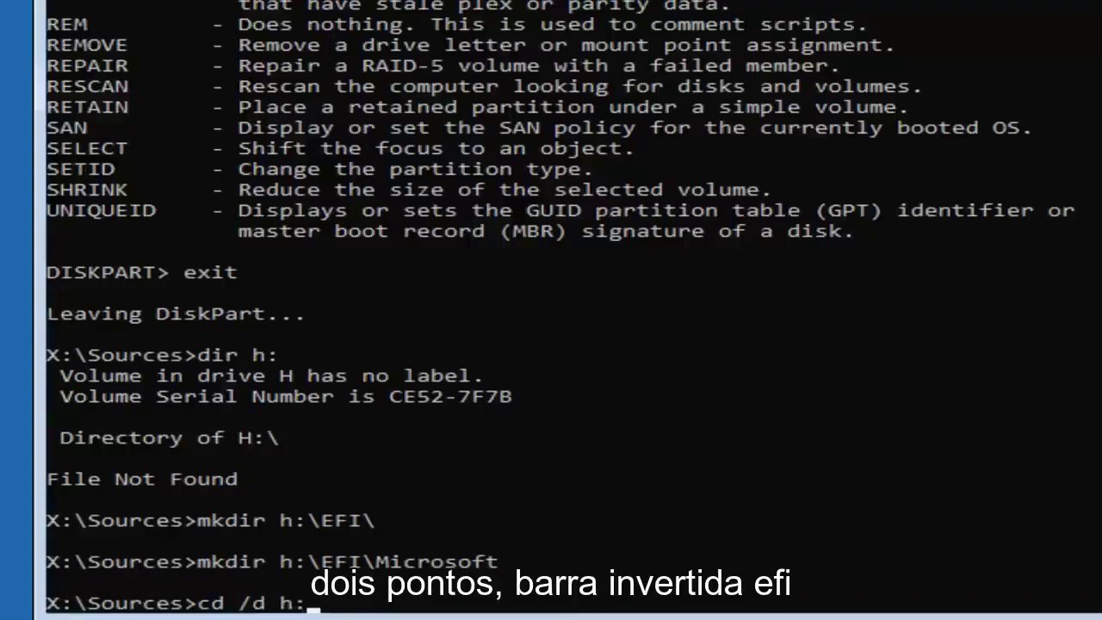
type("\\")
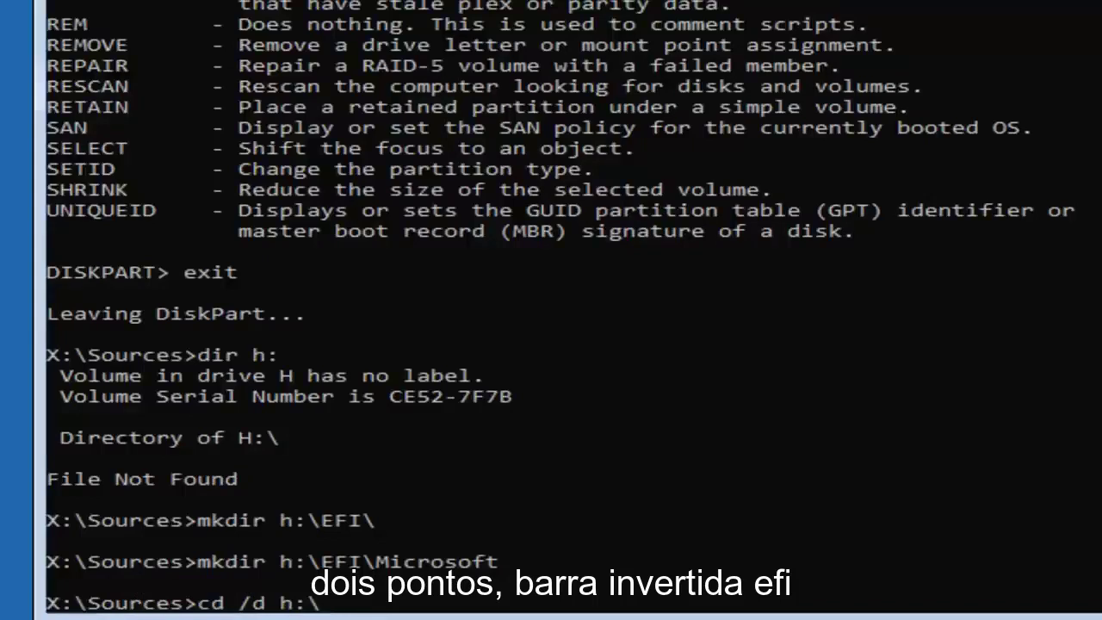
type("EFI\\")
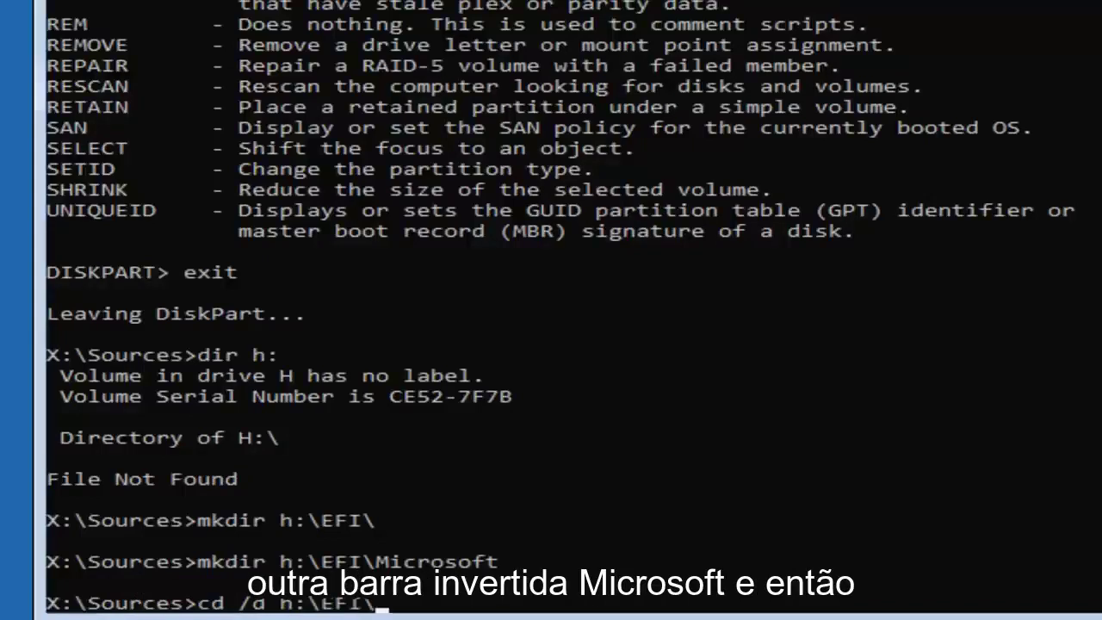
type("Microsoft")
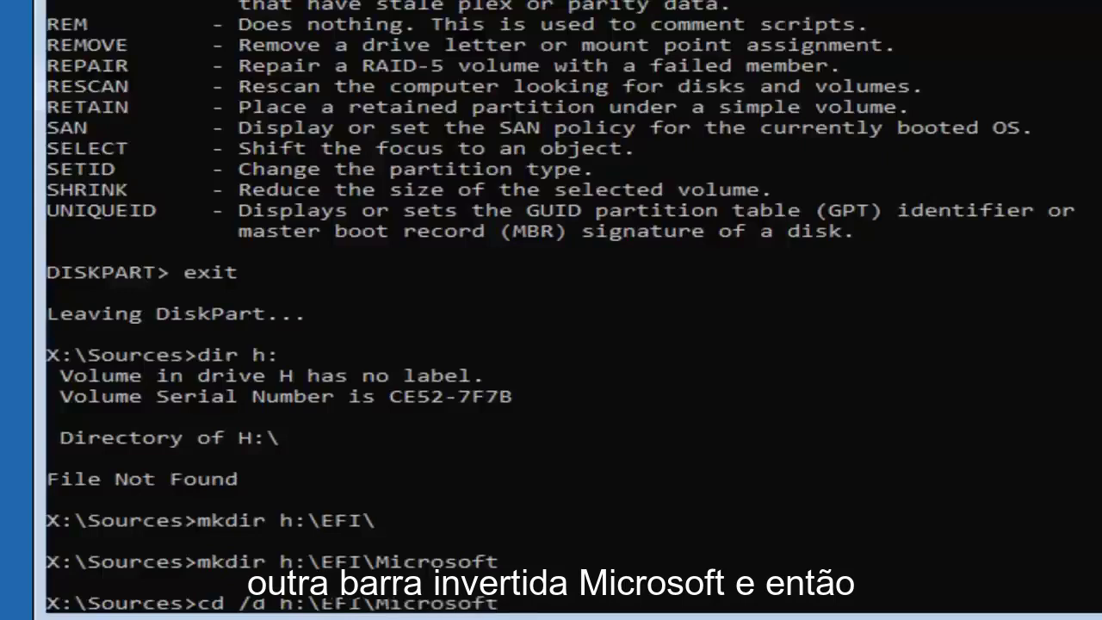
key("Return")
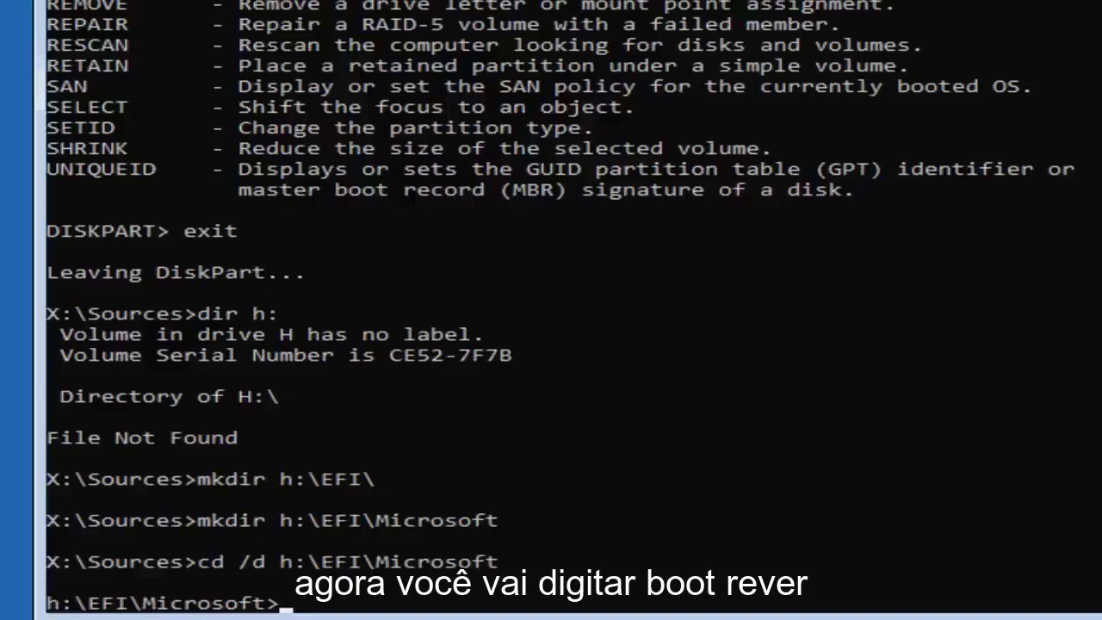
Step: Try to write a new boot sector from the Microsoft folder with the command bootrec /fixboot
type("bootrec")
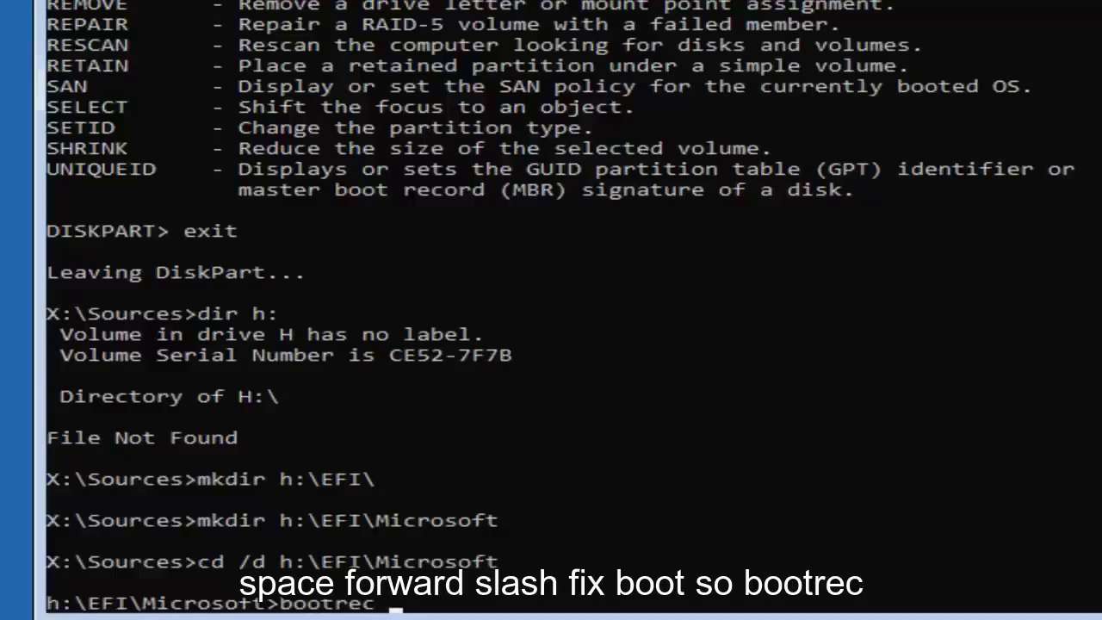
type(" /fixbo")
key("BackSpace")
key("BackSpace")
type("boot")
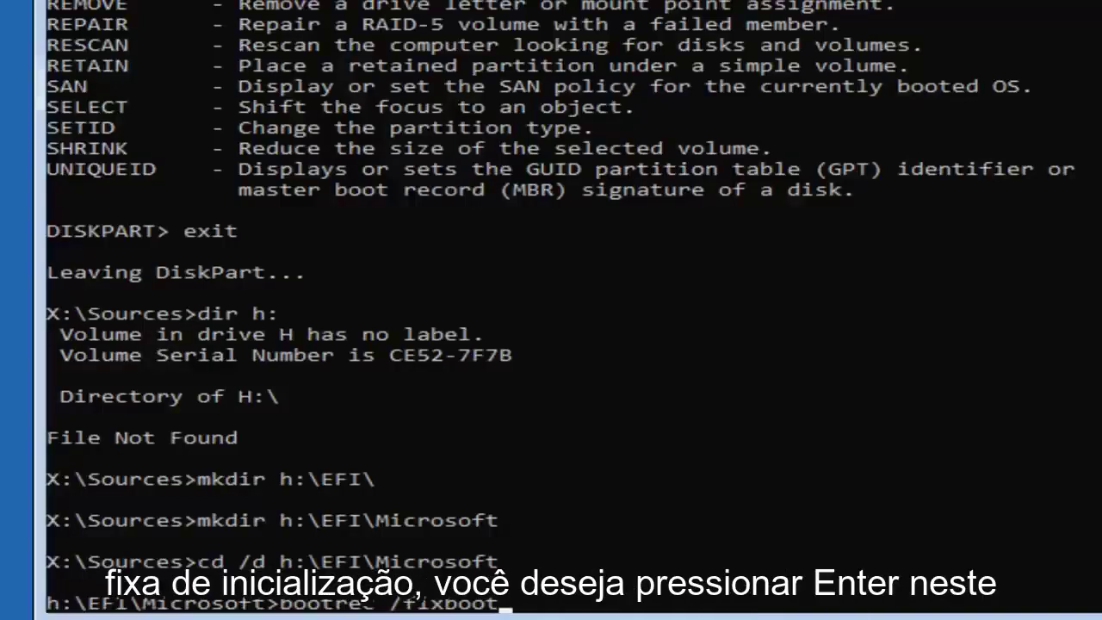
key("Return")
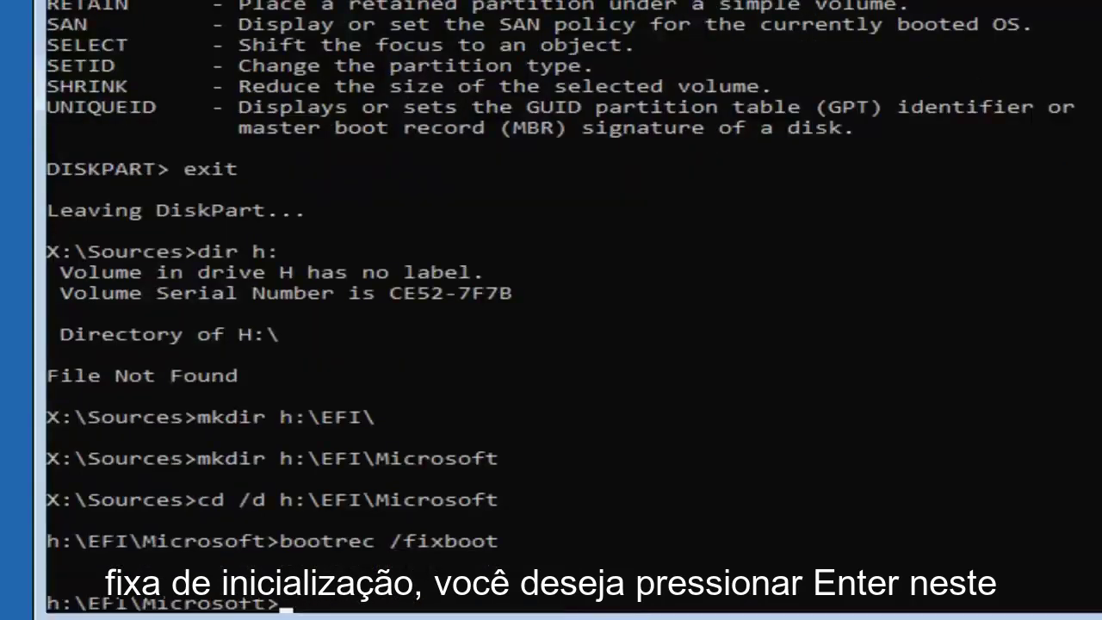
Step: Copy the boot files from the Windows installation to drive H: with the command bcdboot c:\Windows /l en-us /s h: /f ALL
type("bcd")
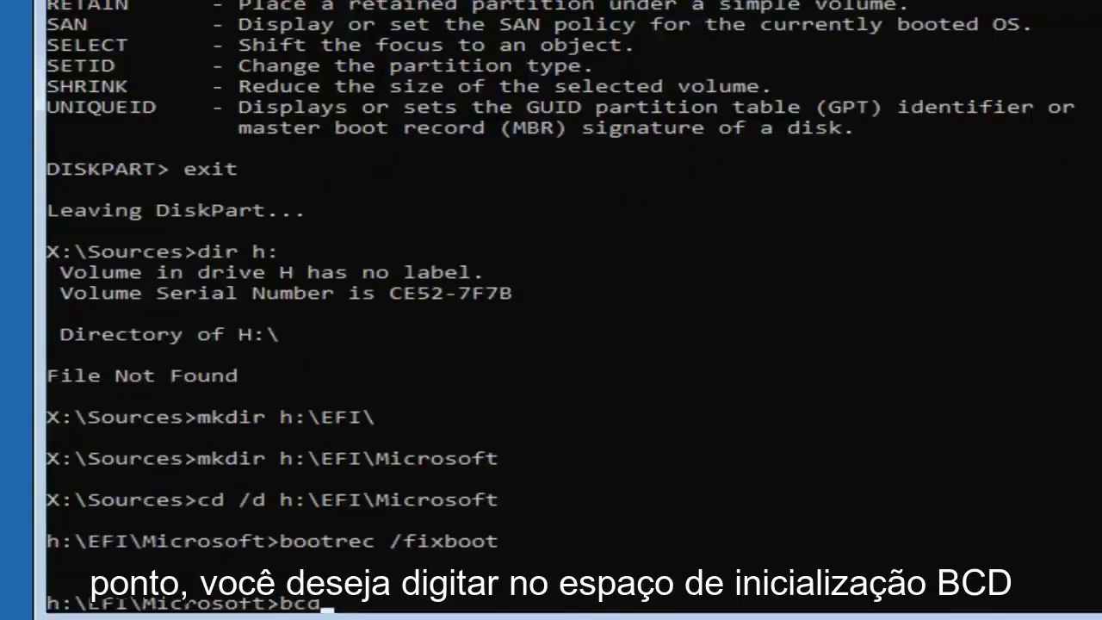
type("boot ")
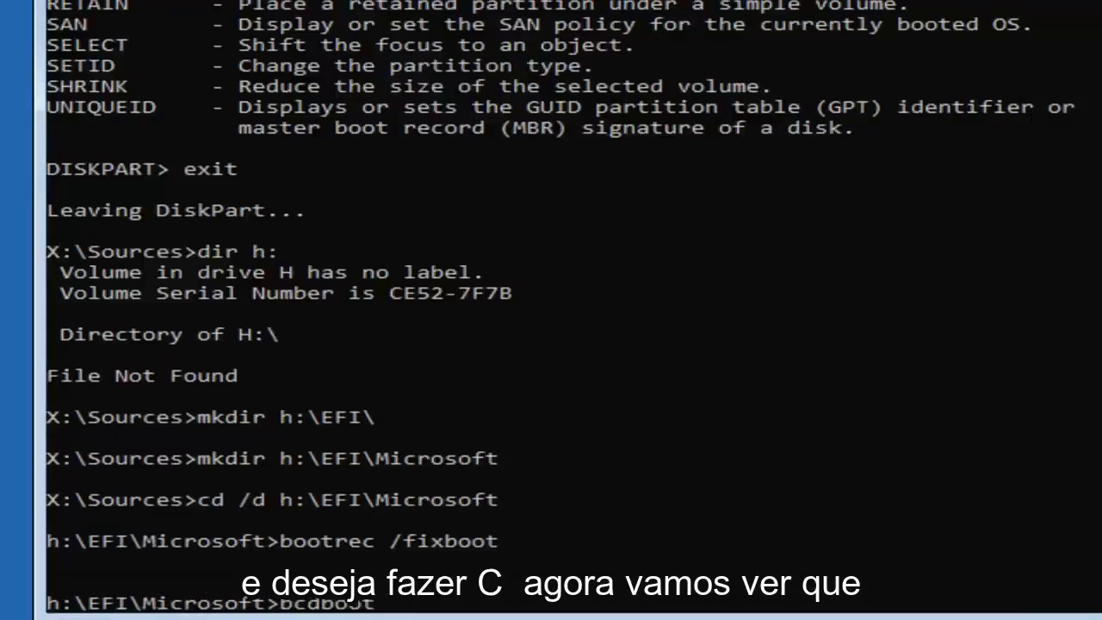
type("c")
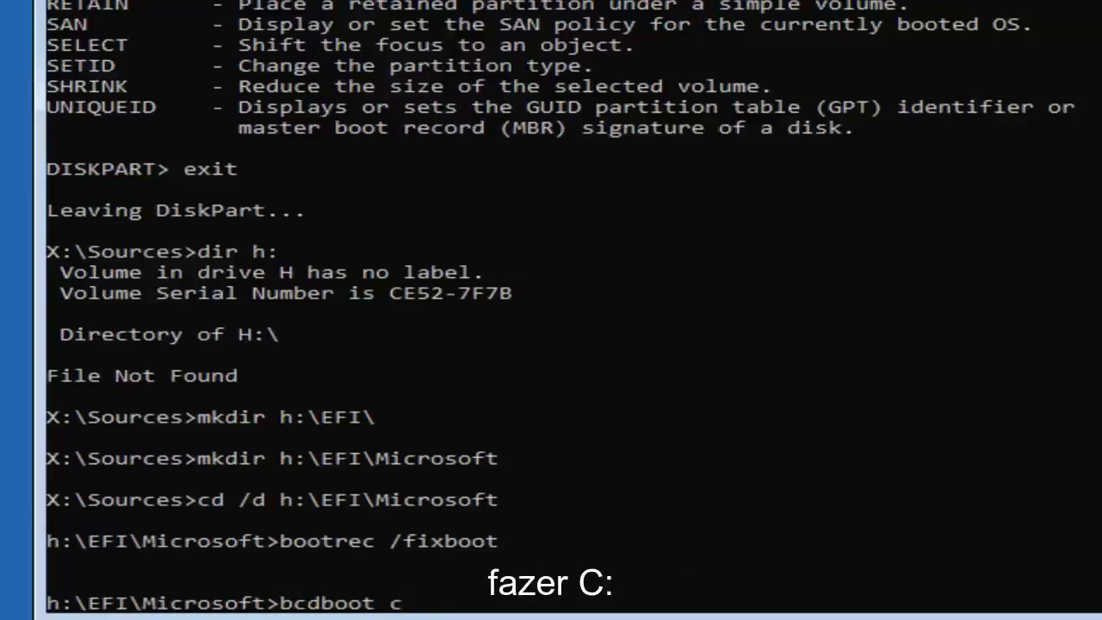
type(":")
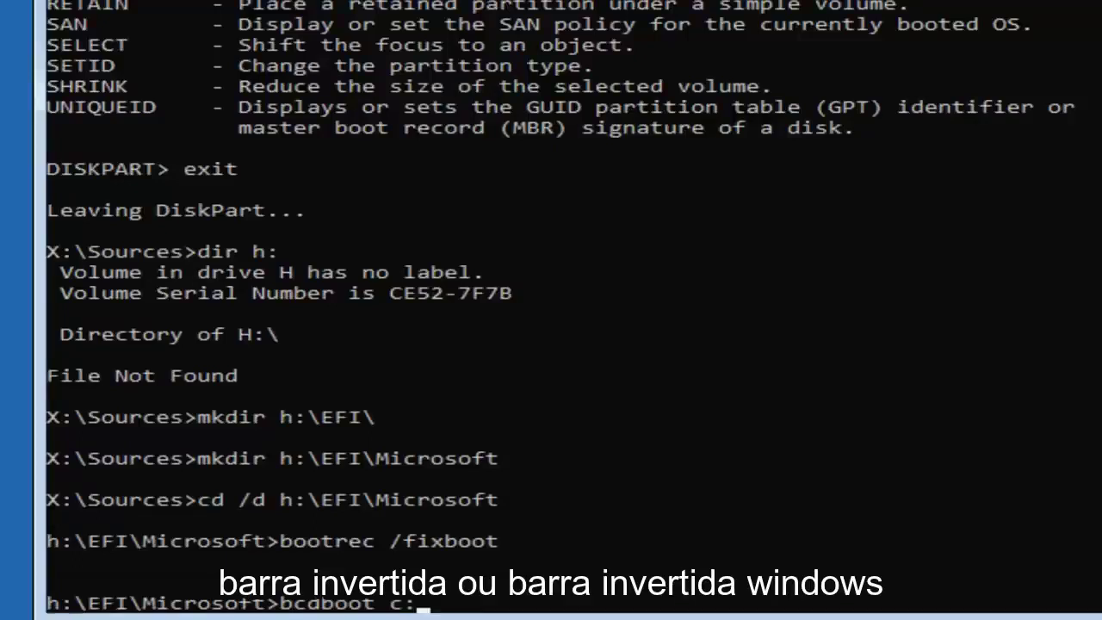
type("\\Windws")
key("BackSpace")
key("BackSpace")
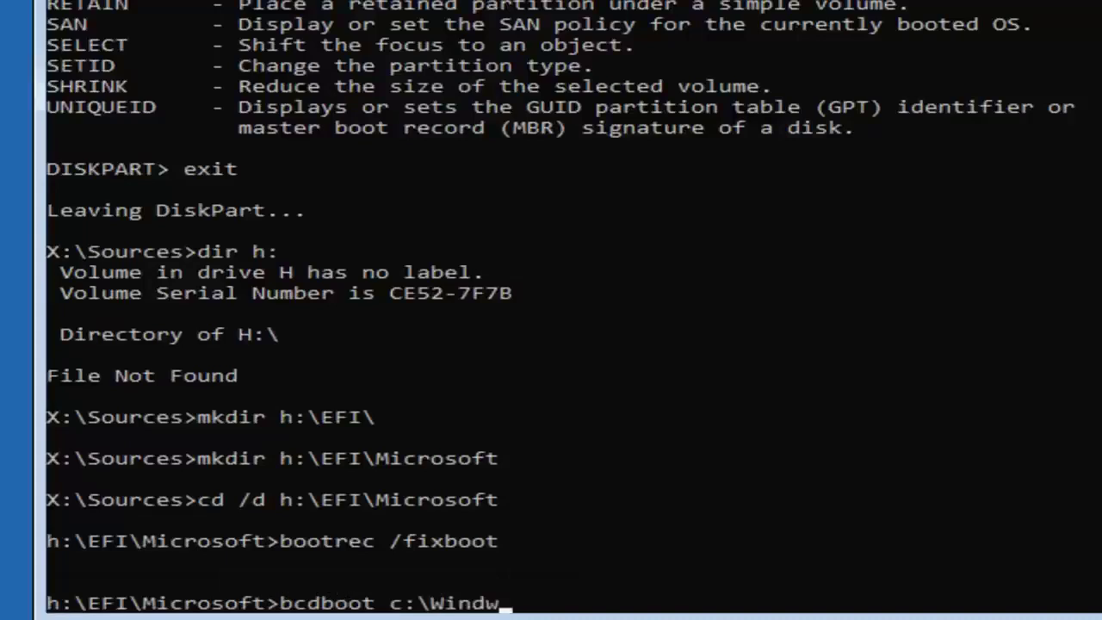
type("ows ")
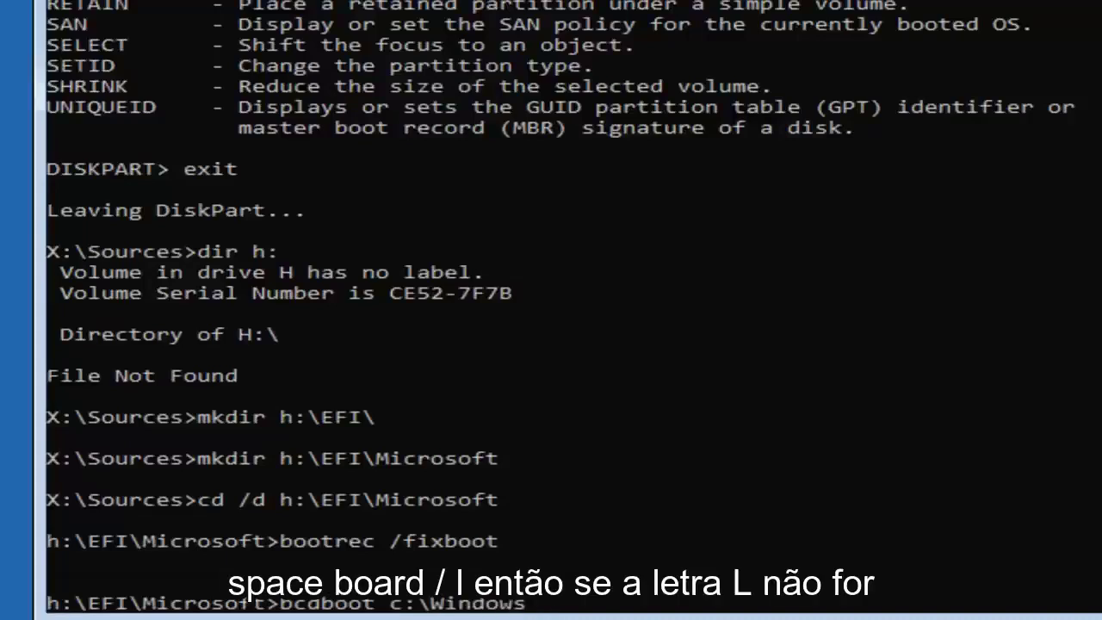
type("/l")
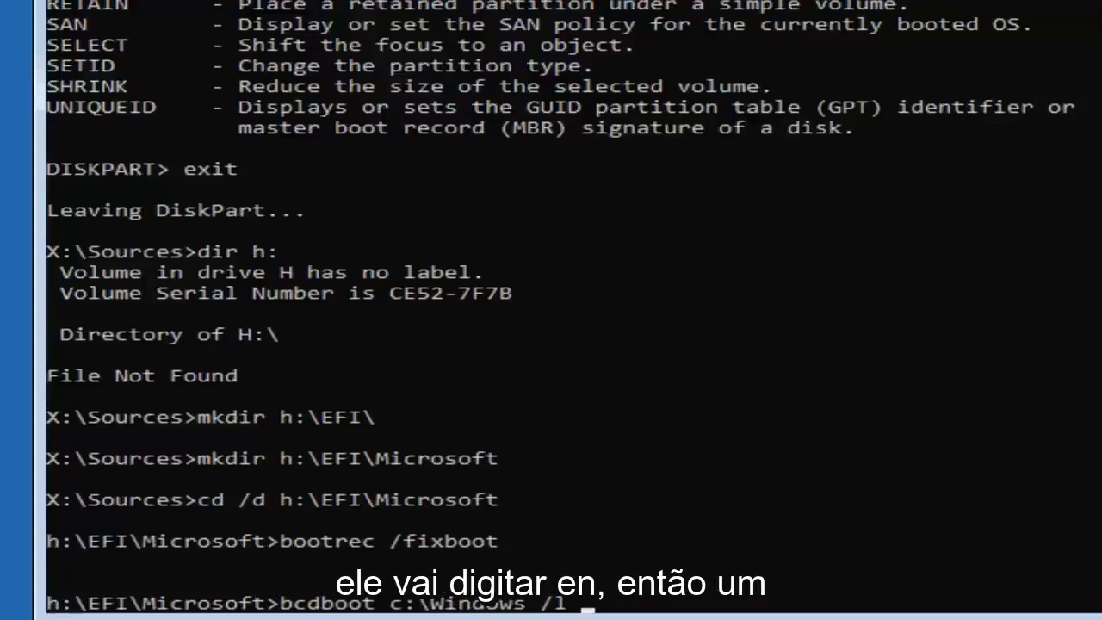
type("en-")
key("BackSpace")
key("BackSpace")
type("n")
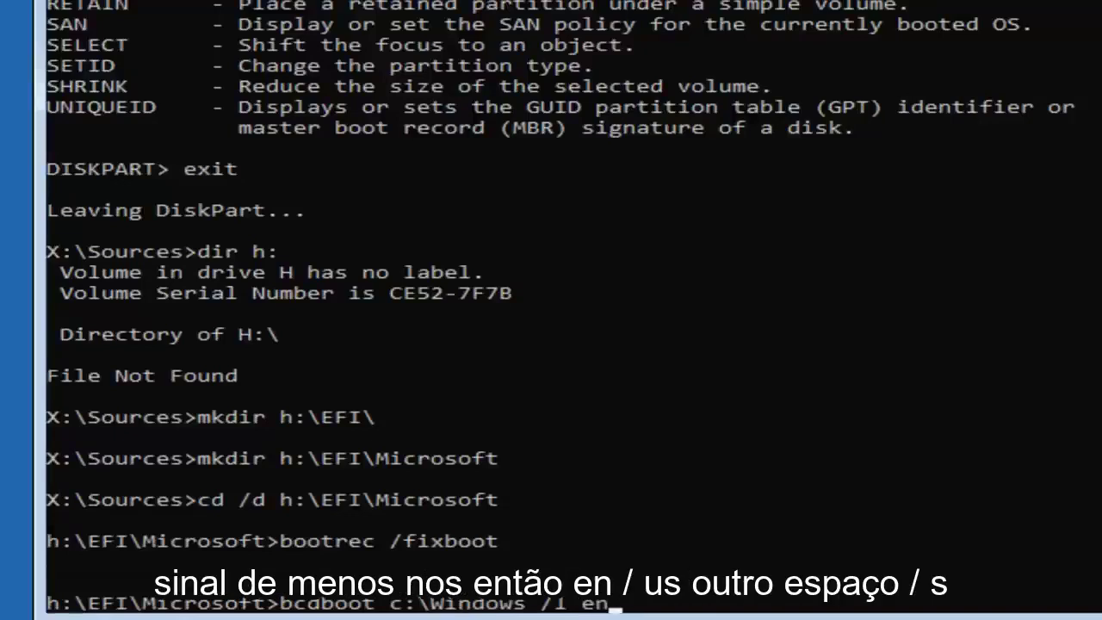
type("-us")
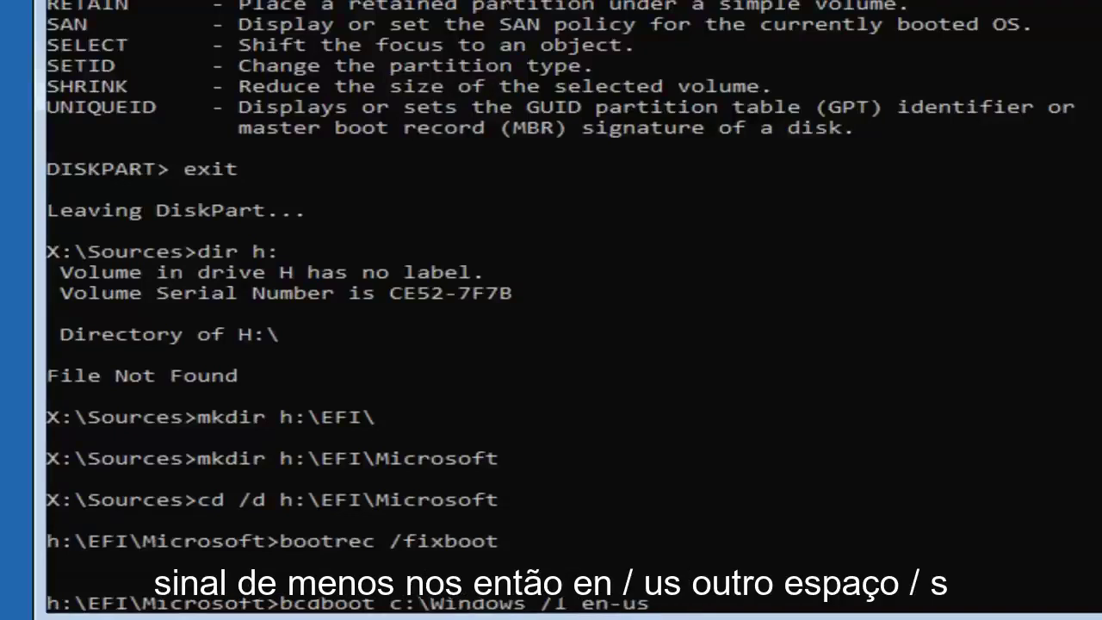
type(" /")
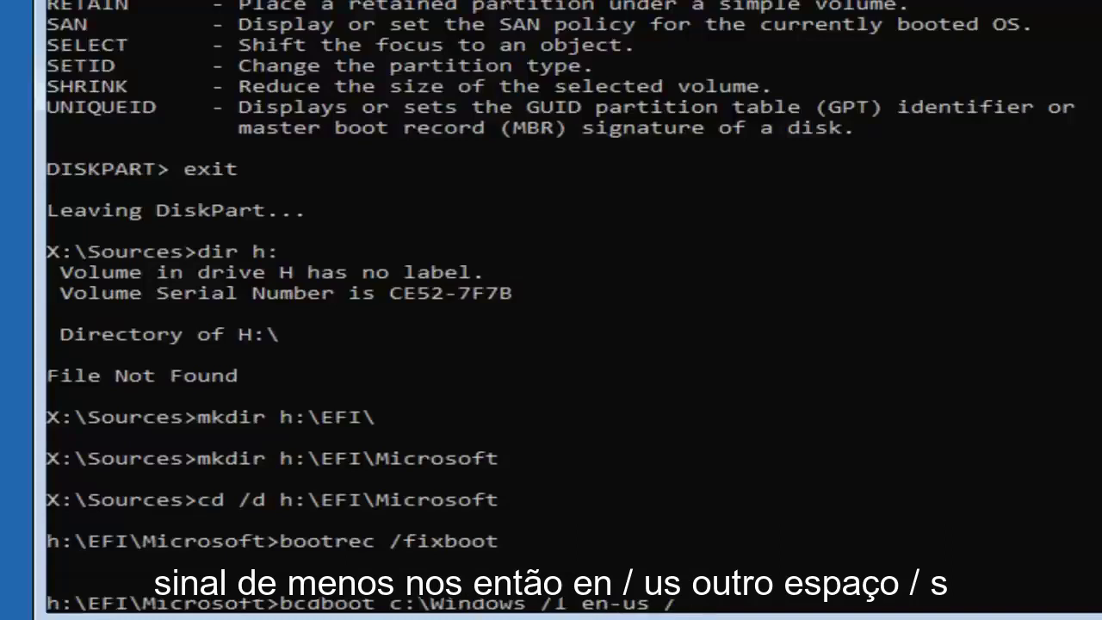
type("s")
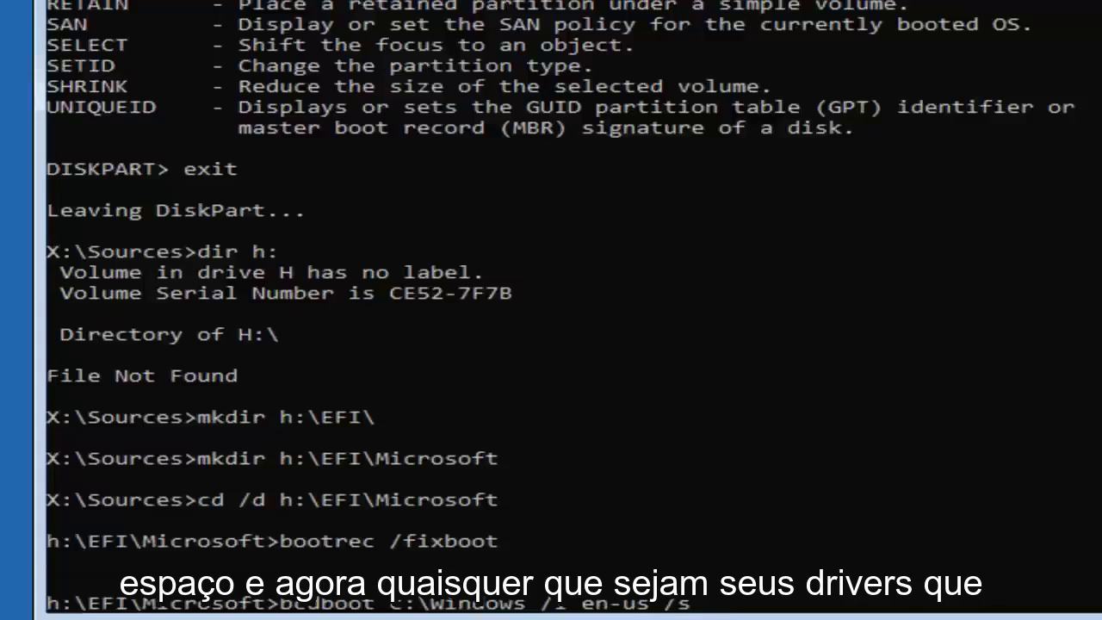
type(" h:")
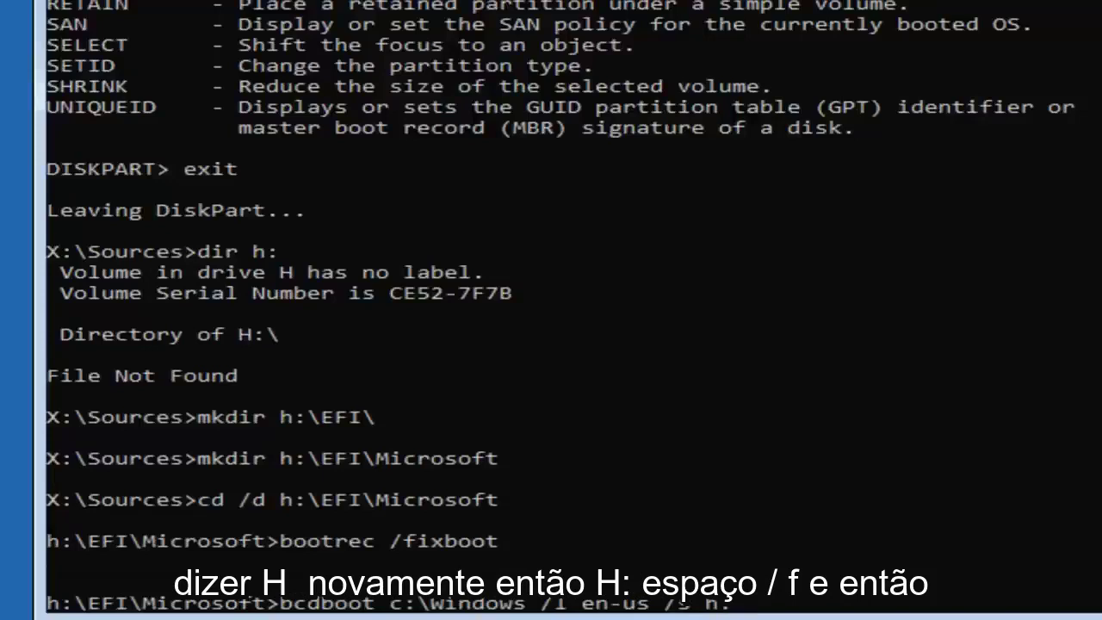
type("/")
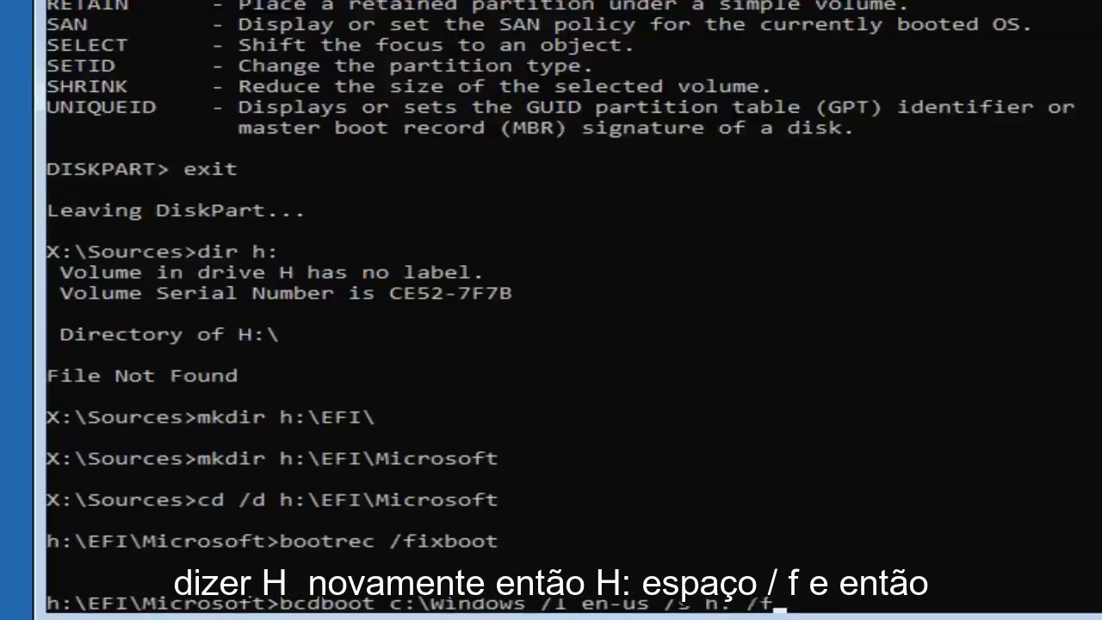
type("f ALL")
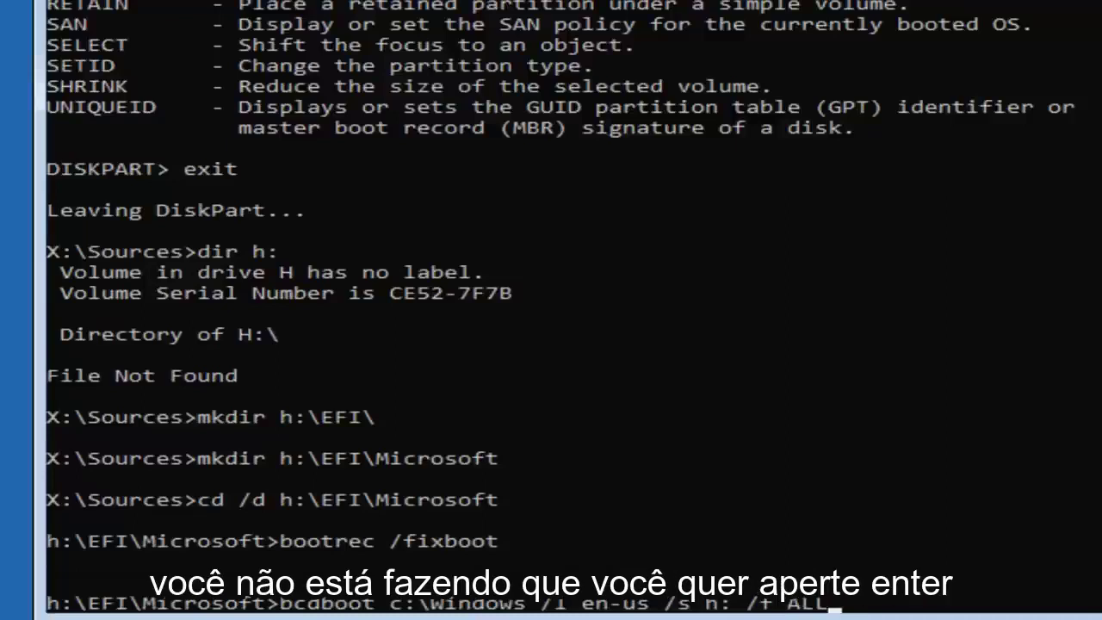
key("Return")
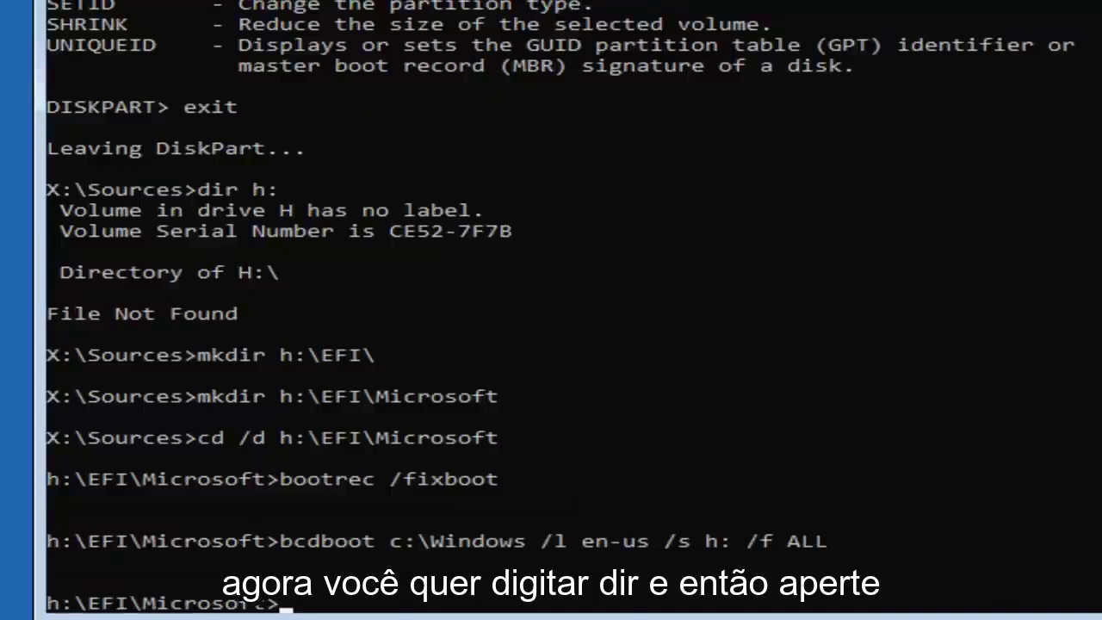
Step: List the contents of the current Microsoft folder with dir and of its Boot folder with dir Boot
type("dir")
key("Return")
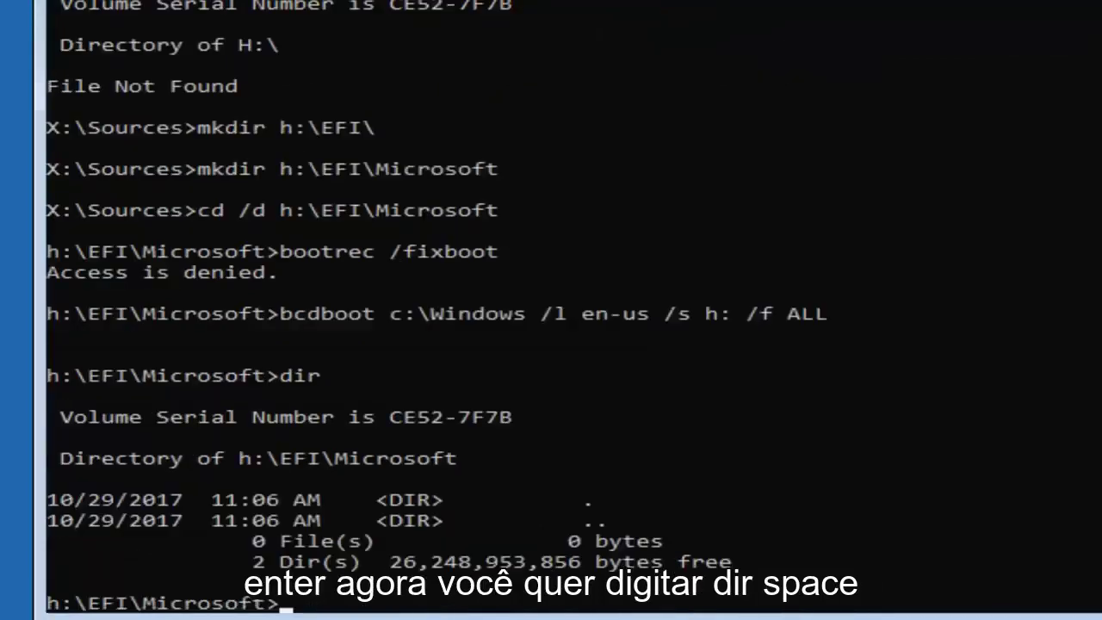
type("dir Boot")
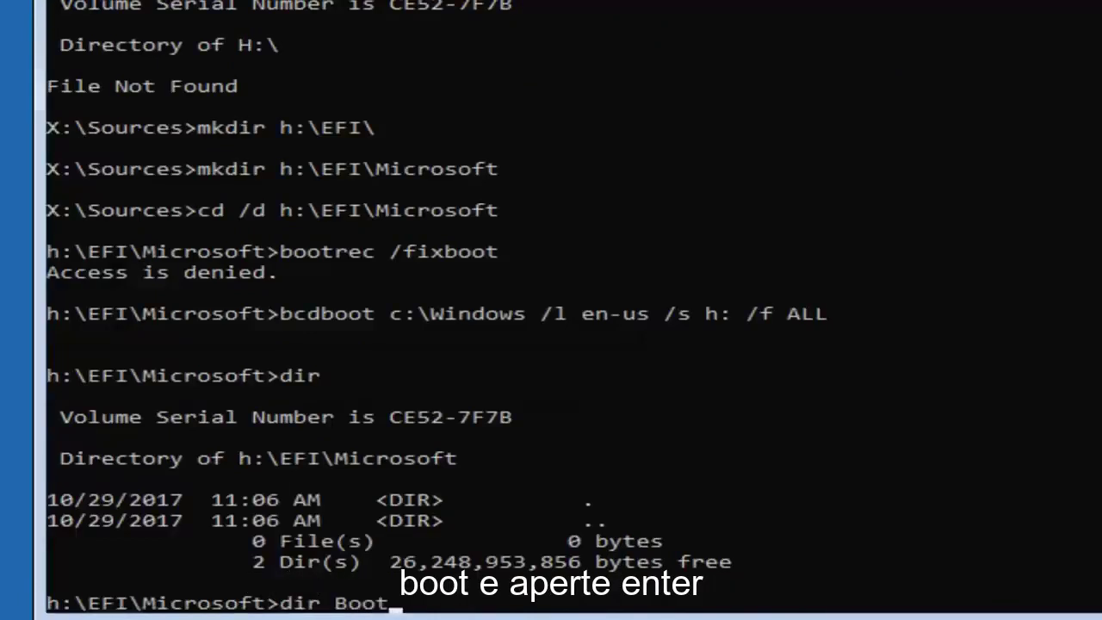
key("Return")
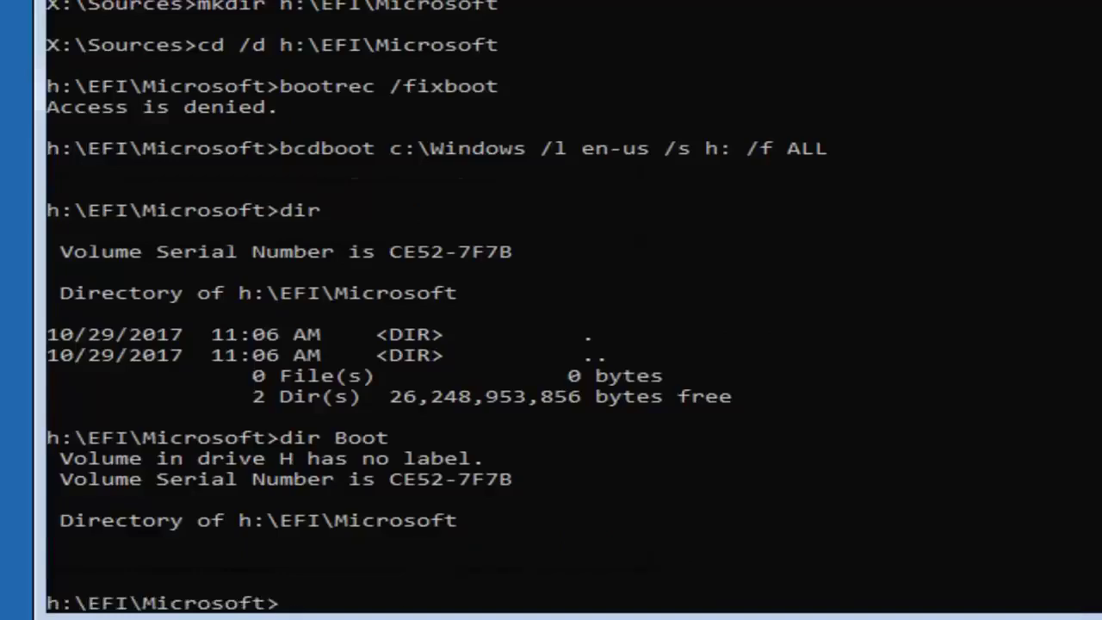
Step: Close the Command Prompt with exit and choose to continue to Windows 10
type("ex")
type("it")
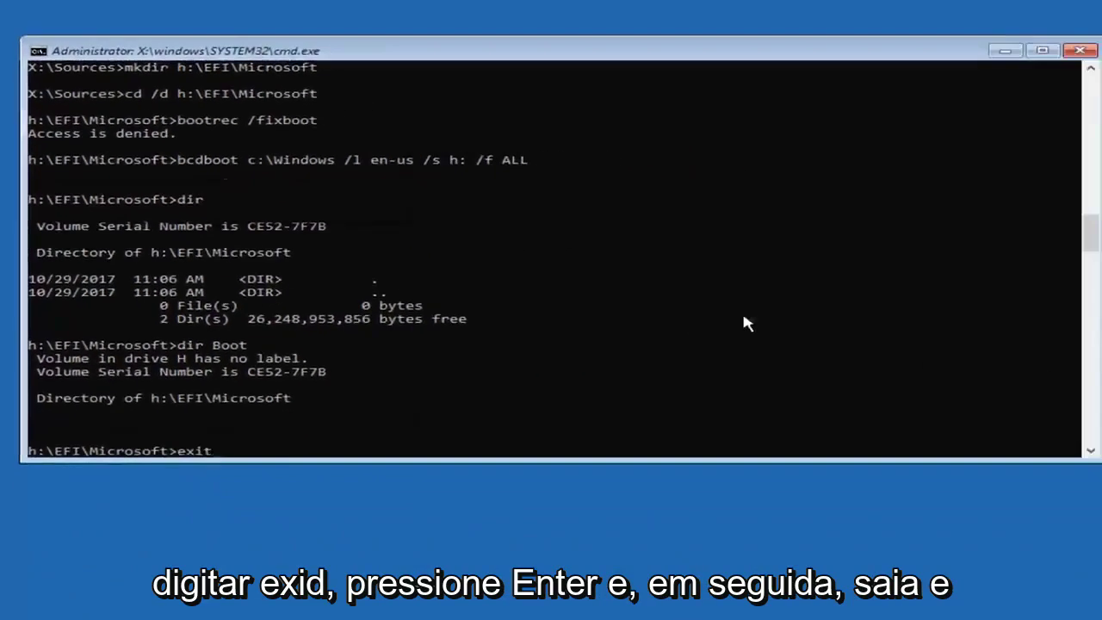
key("Return")
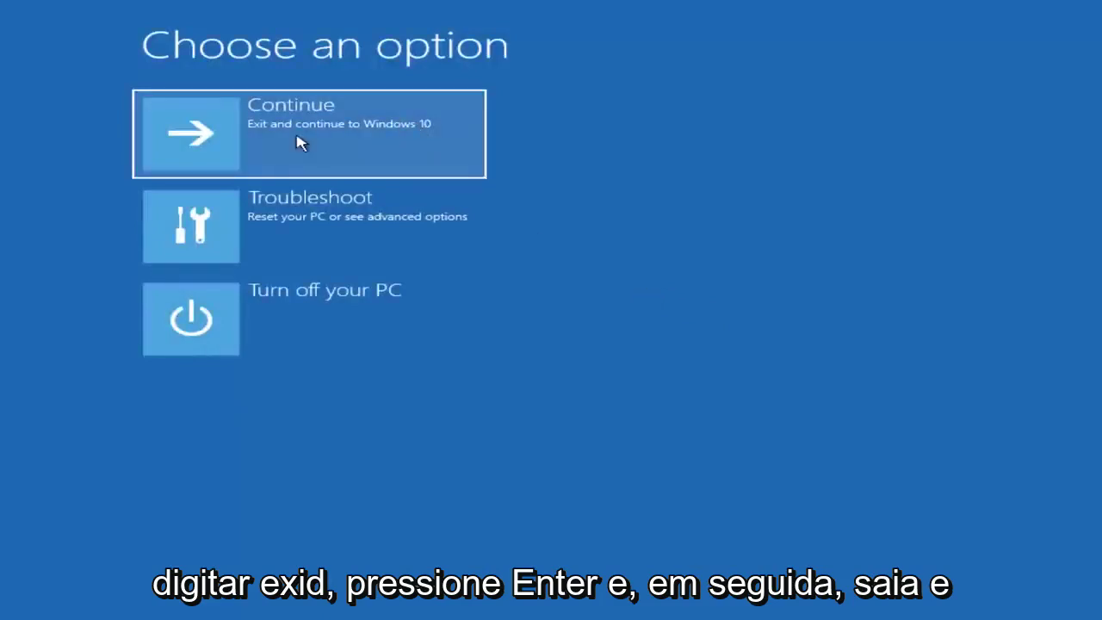
left_click(251, 123)
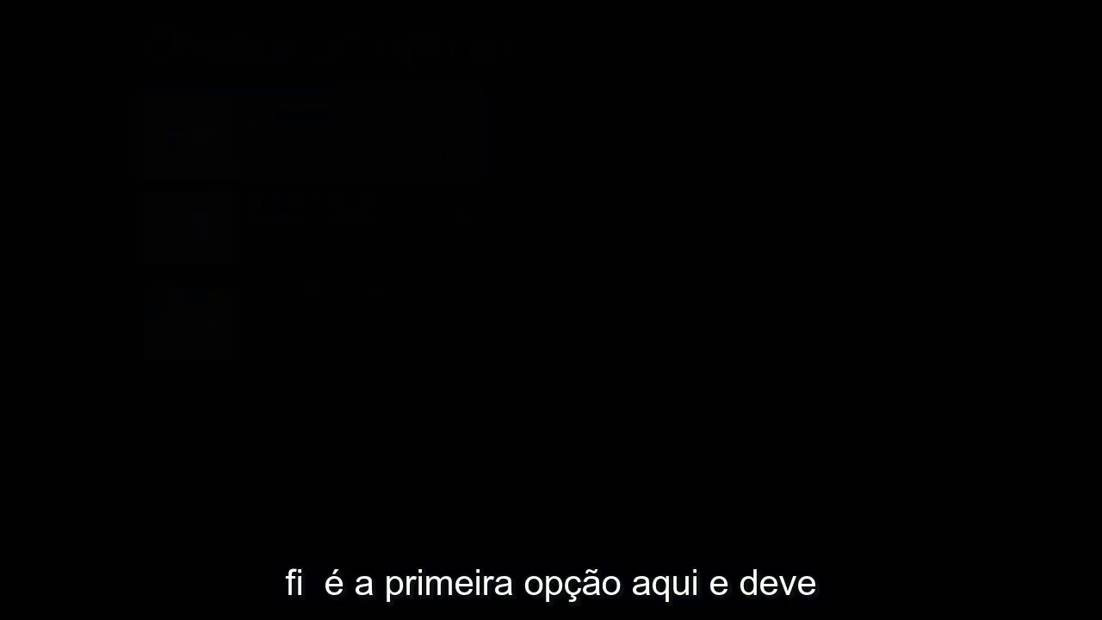